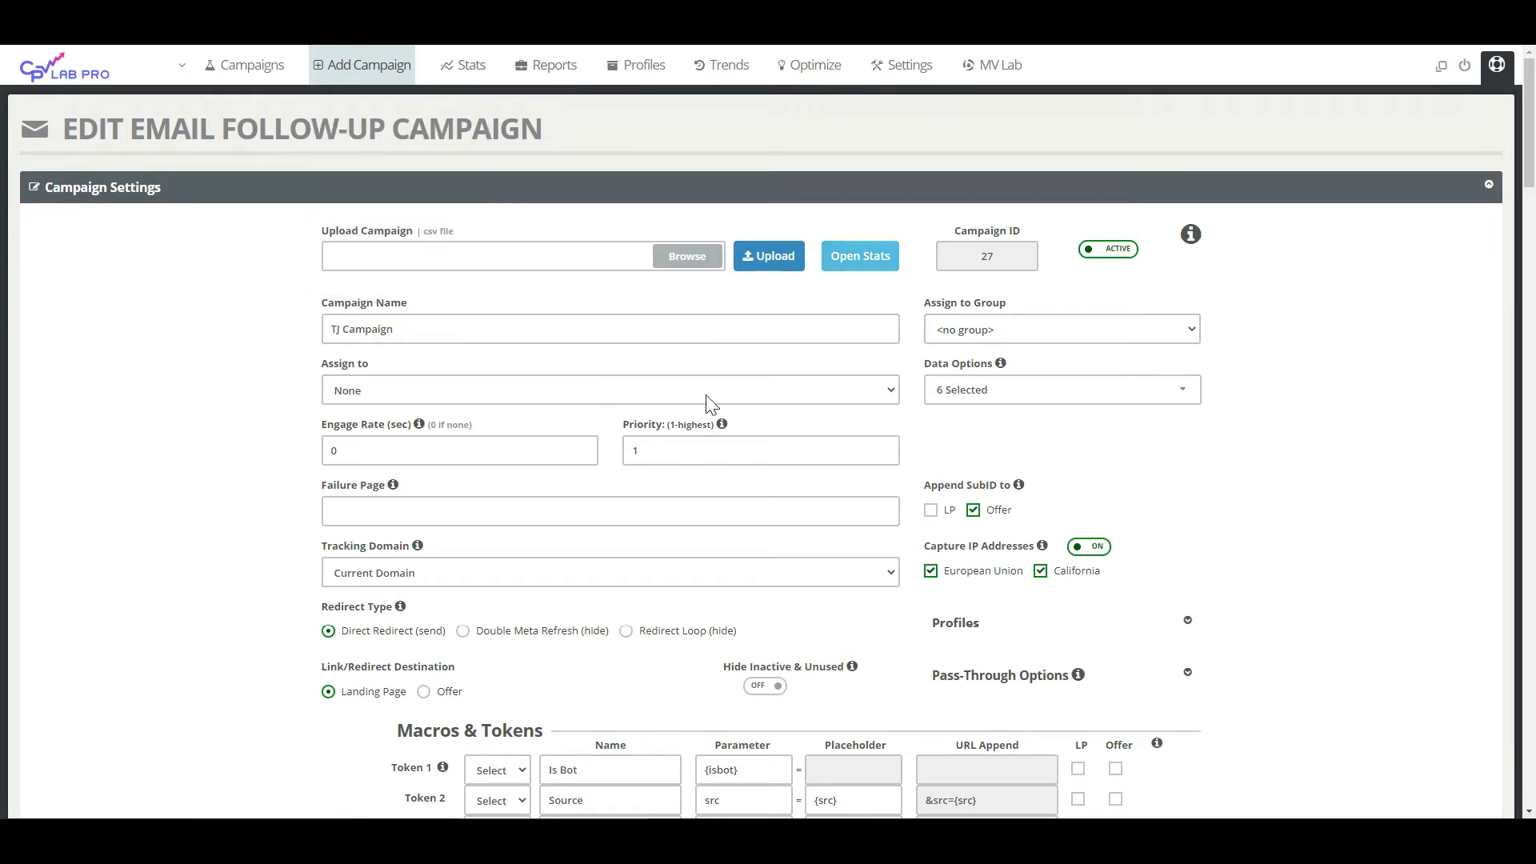
- Set the campaign's Link/Redirect Destination to Offer
{"action": "scroll", "coordinate": [689, 400], "scroll_direction": "down", "scroll_amount": 2}
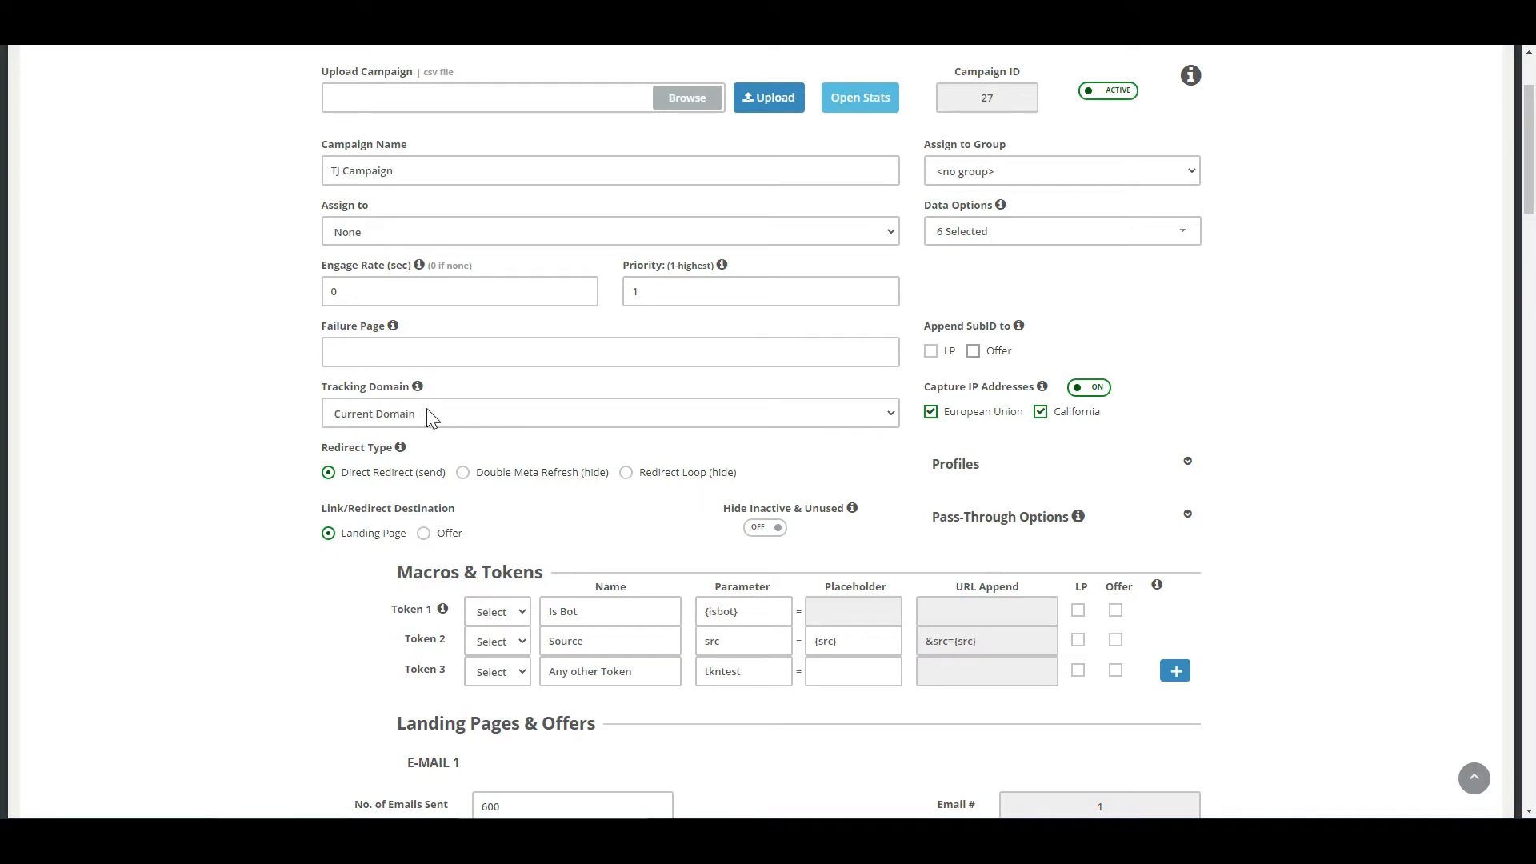
{"action": "scroll", "coordinate": [439, 436], "scroll_direction": "down", "scroll_amount": 1}
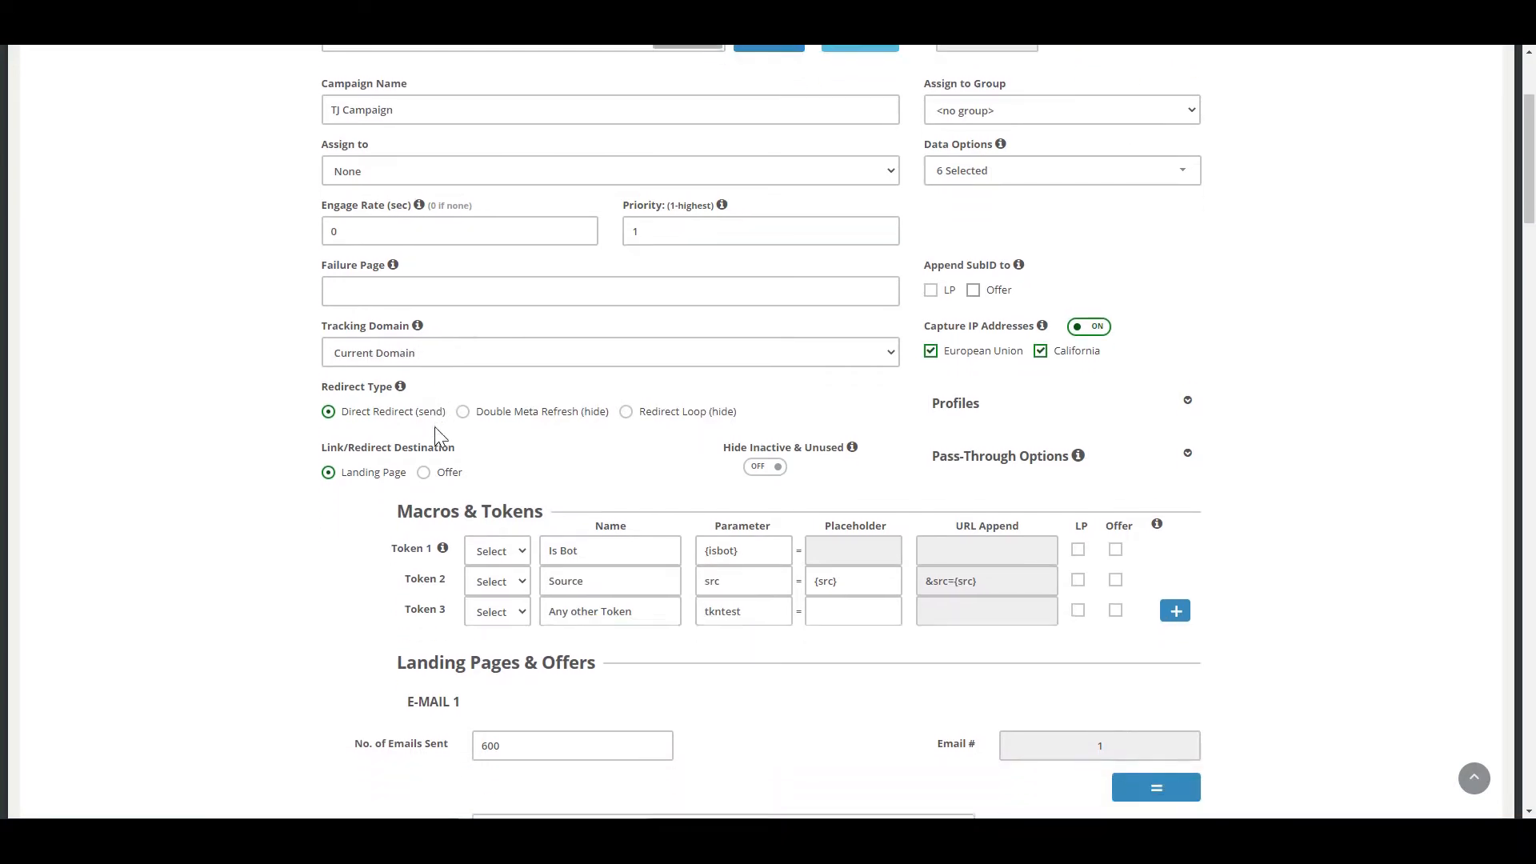
{"action": "scroll", "coordinate": [440, 436], "scroll_direction": "down", "scroll_amount": 1}
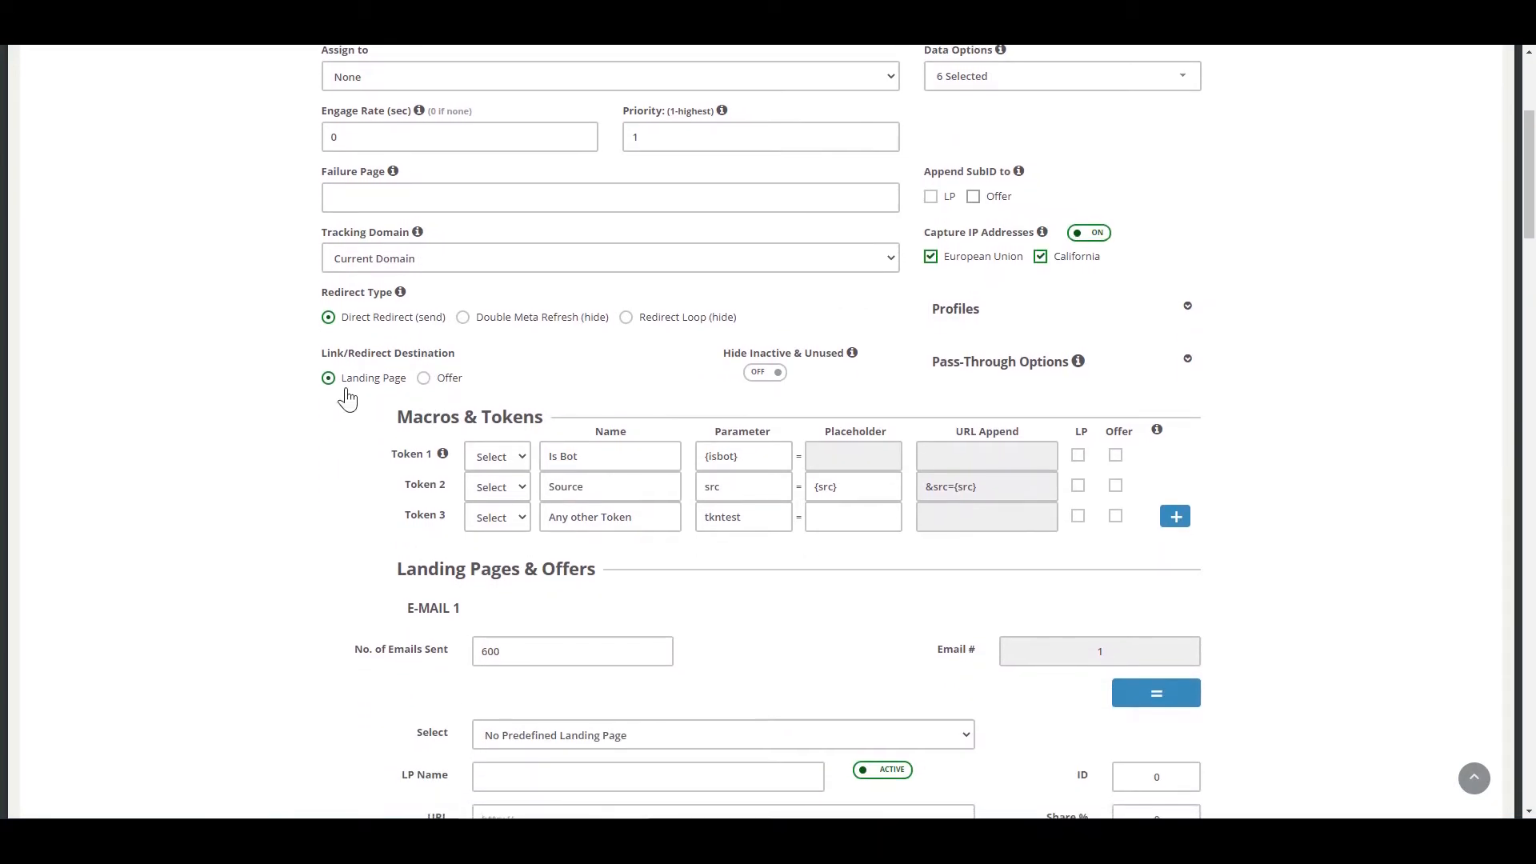
{"action": "scroll", "coordinate": [368, 395], "scroll_direction": "down", "scroll_amount": 2}
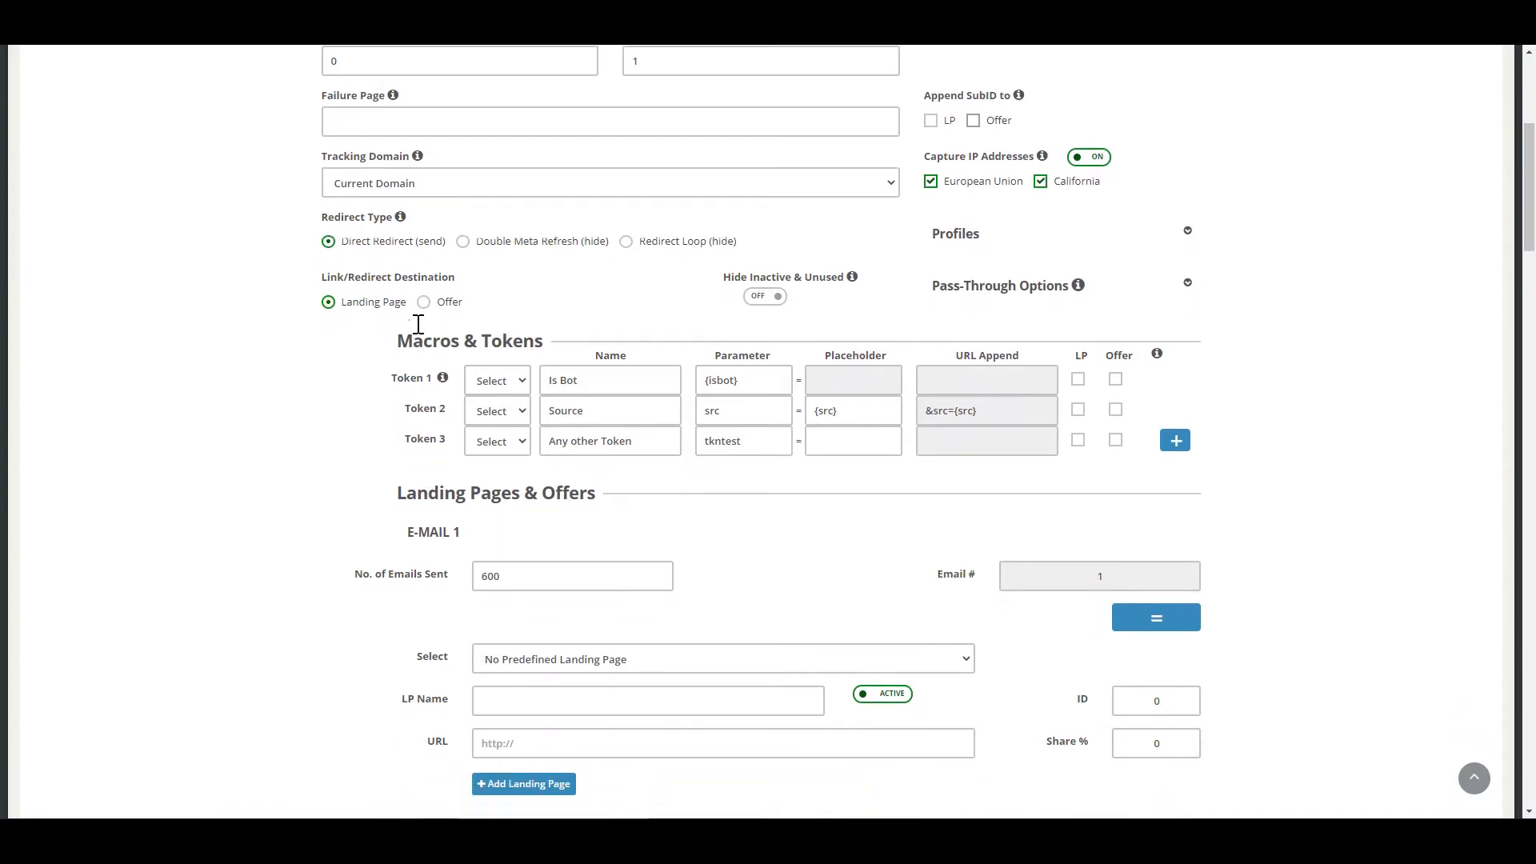
{"action": "left_click", "coordinate": [425, 247]}
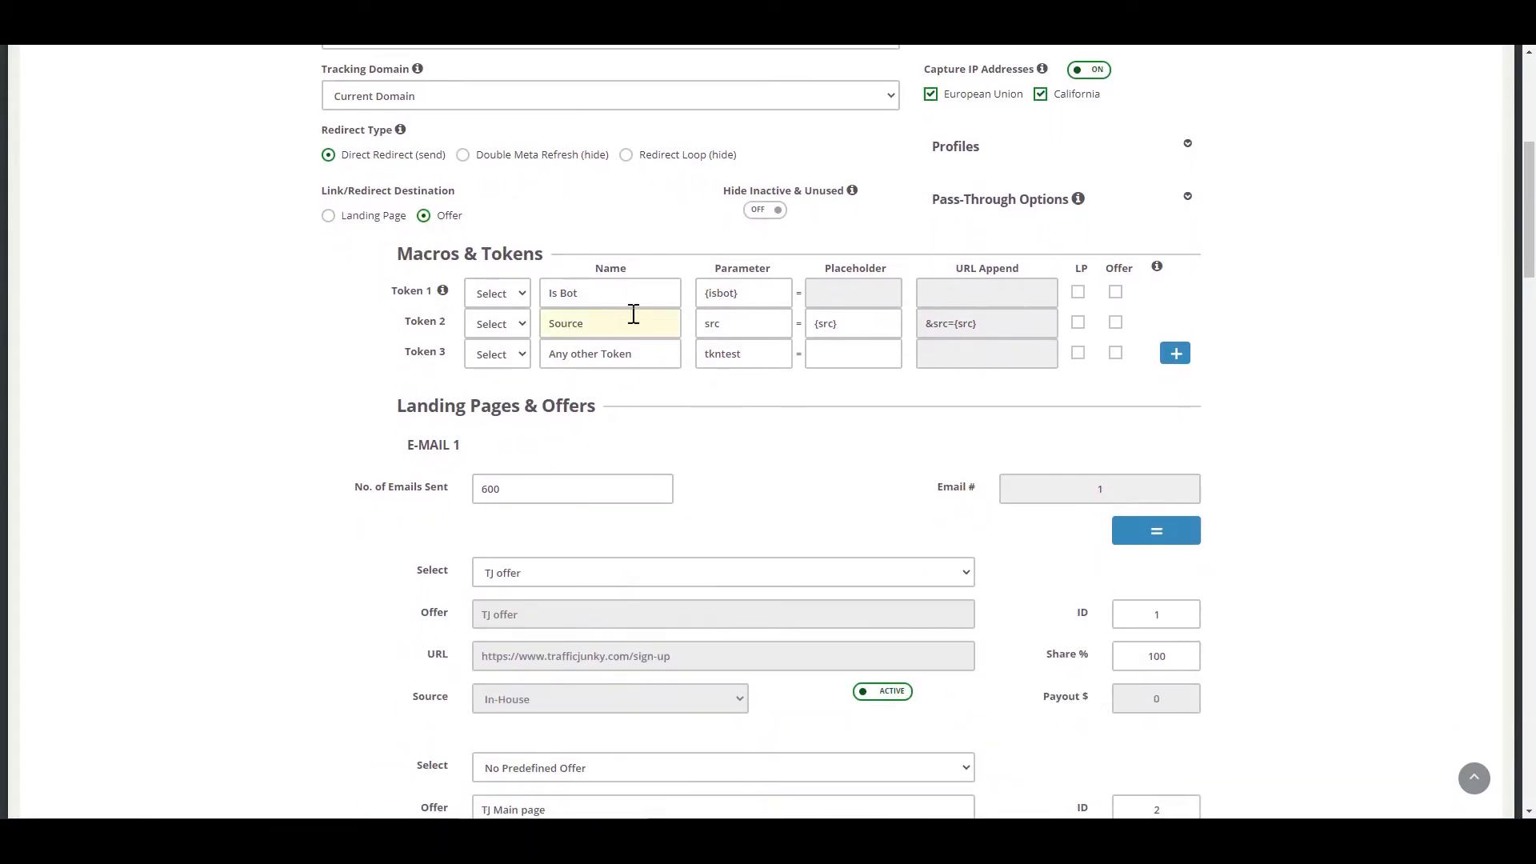
- Examine the name, parameter and placeholder of the Source token, and the empty placeholder of the token below it
{"action": "double_click", "coordinate": [734, 324]}
{"action": "double_click", "coordinate": [576, 328]}
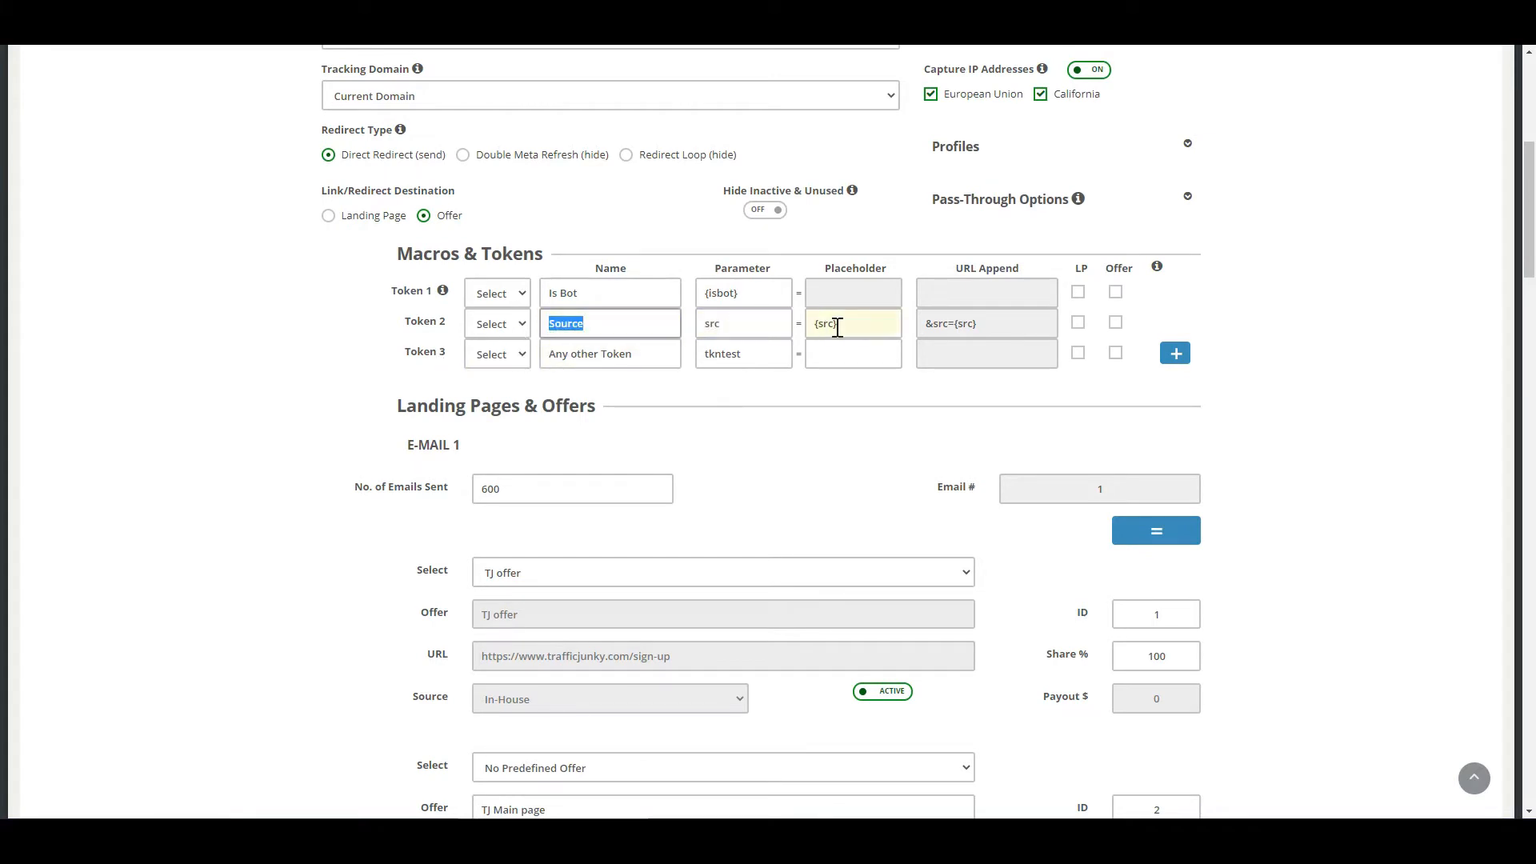
{"action": "double_click", "coordinate": [885, 325]}
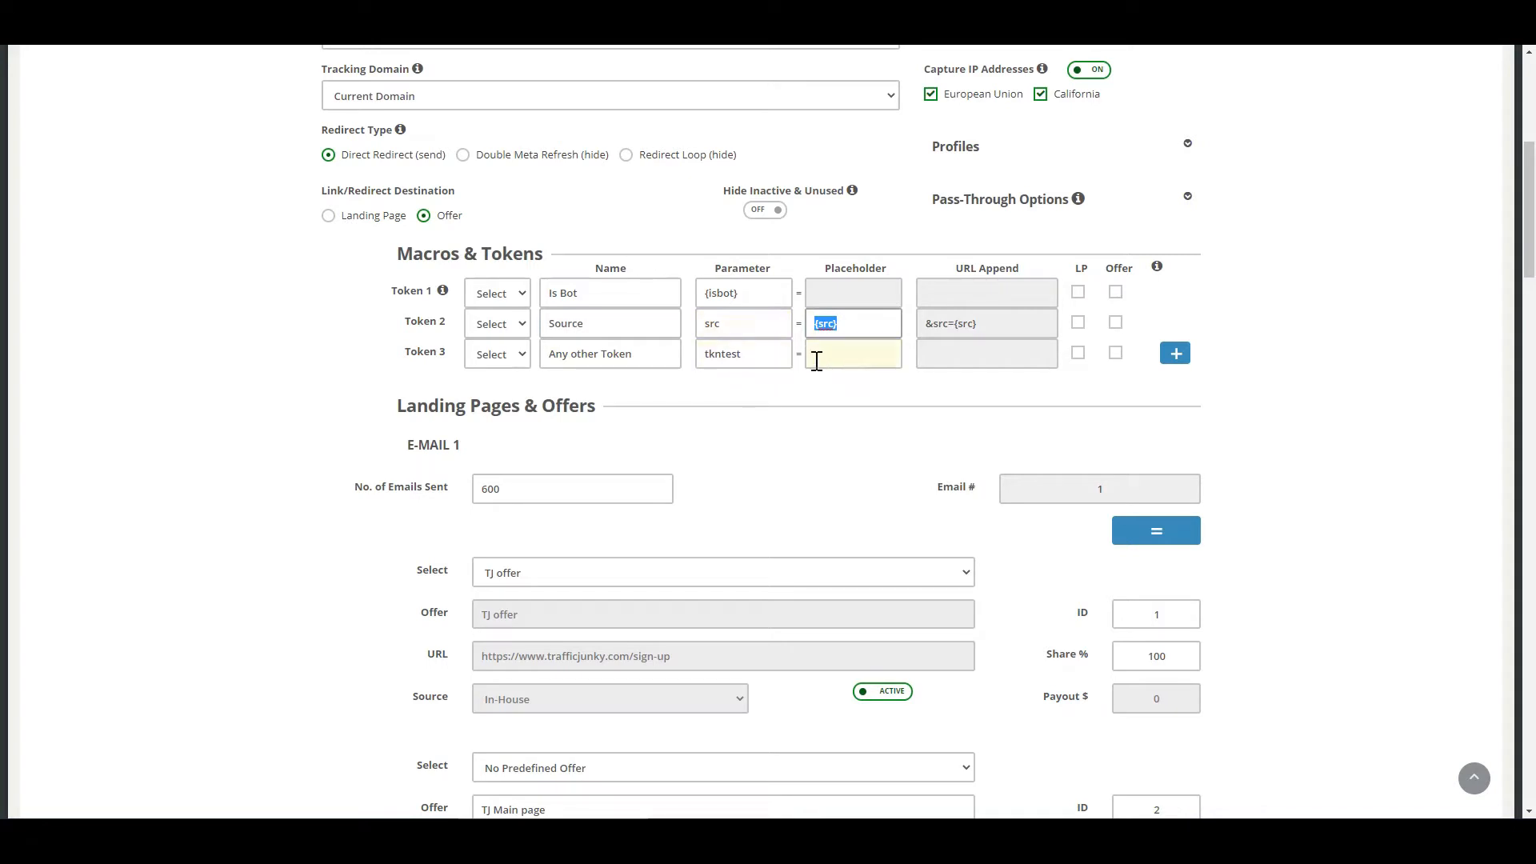
{"action": "left_click", "coordinate": [816, 360]}
{"action": "left_click", "coordinate": [774, 397]}
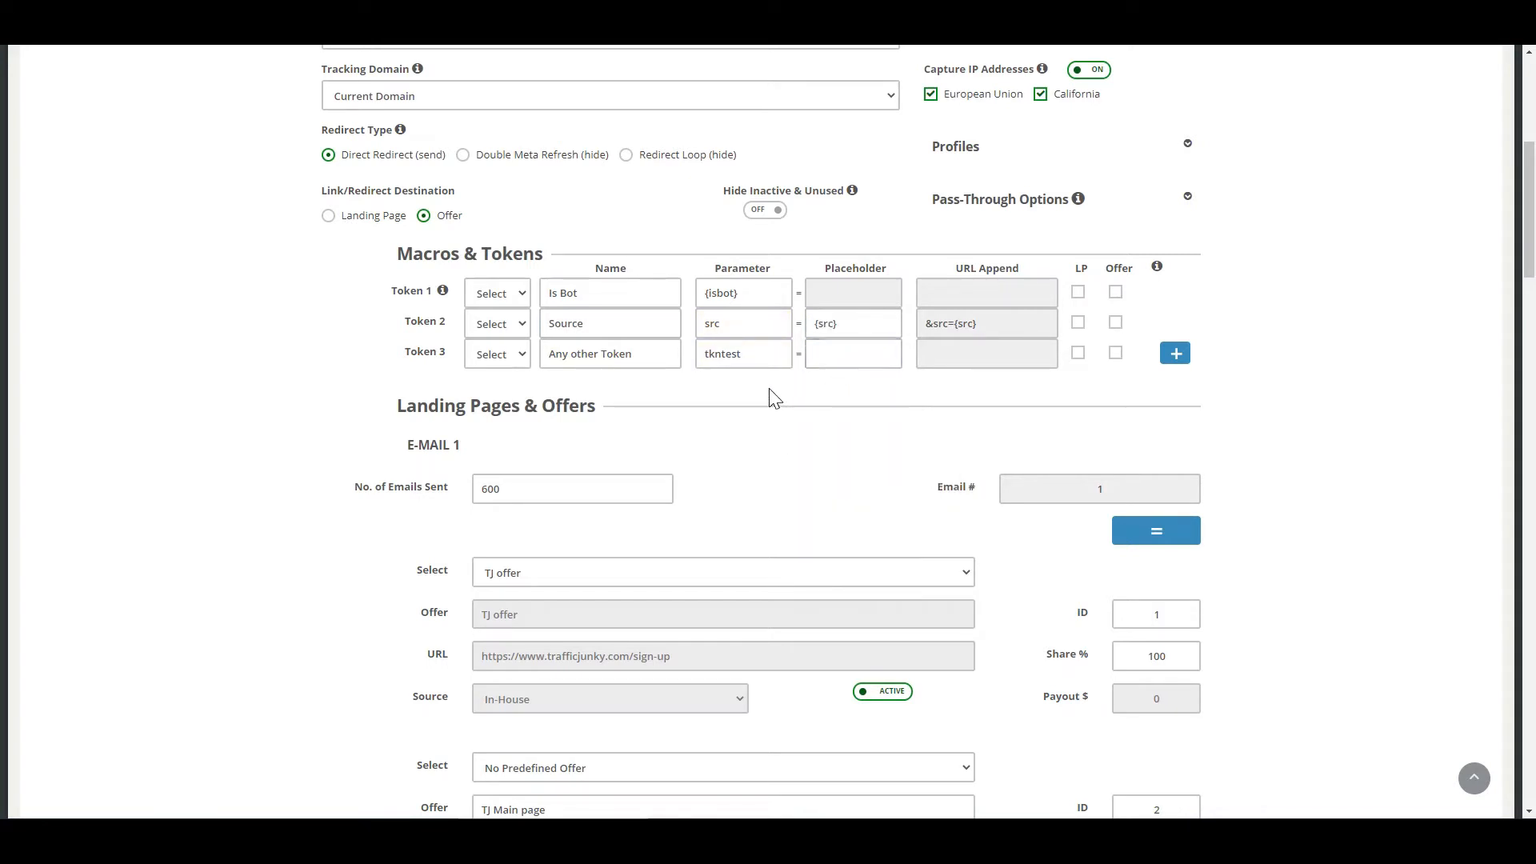
- Check the number of emails sent and the email number defined for E-MAIL 1
{"action": "scroll", "coordinate": [774, 397], "scroll_direction": "down", "scroll_amount": 1}
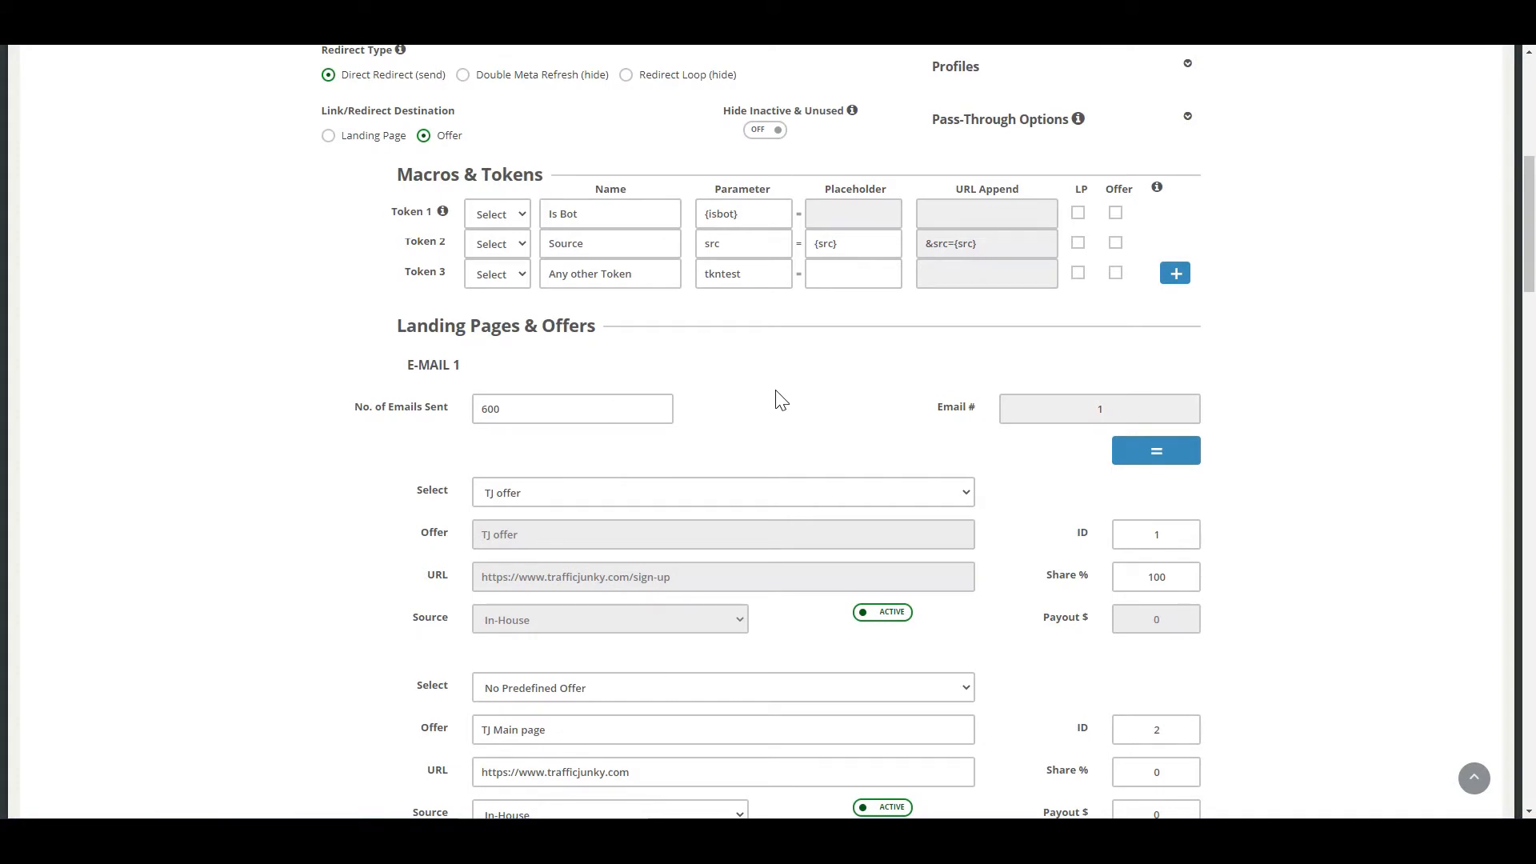
{"action": "scroll", "coordinate": [775, 398], "scroll_direction": "down", "scroll_amount": 2}
{"action": "left_click", "coordinate": [517, 274]}
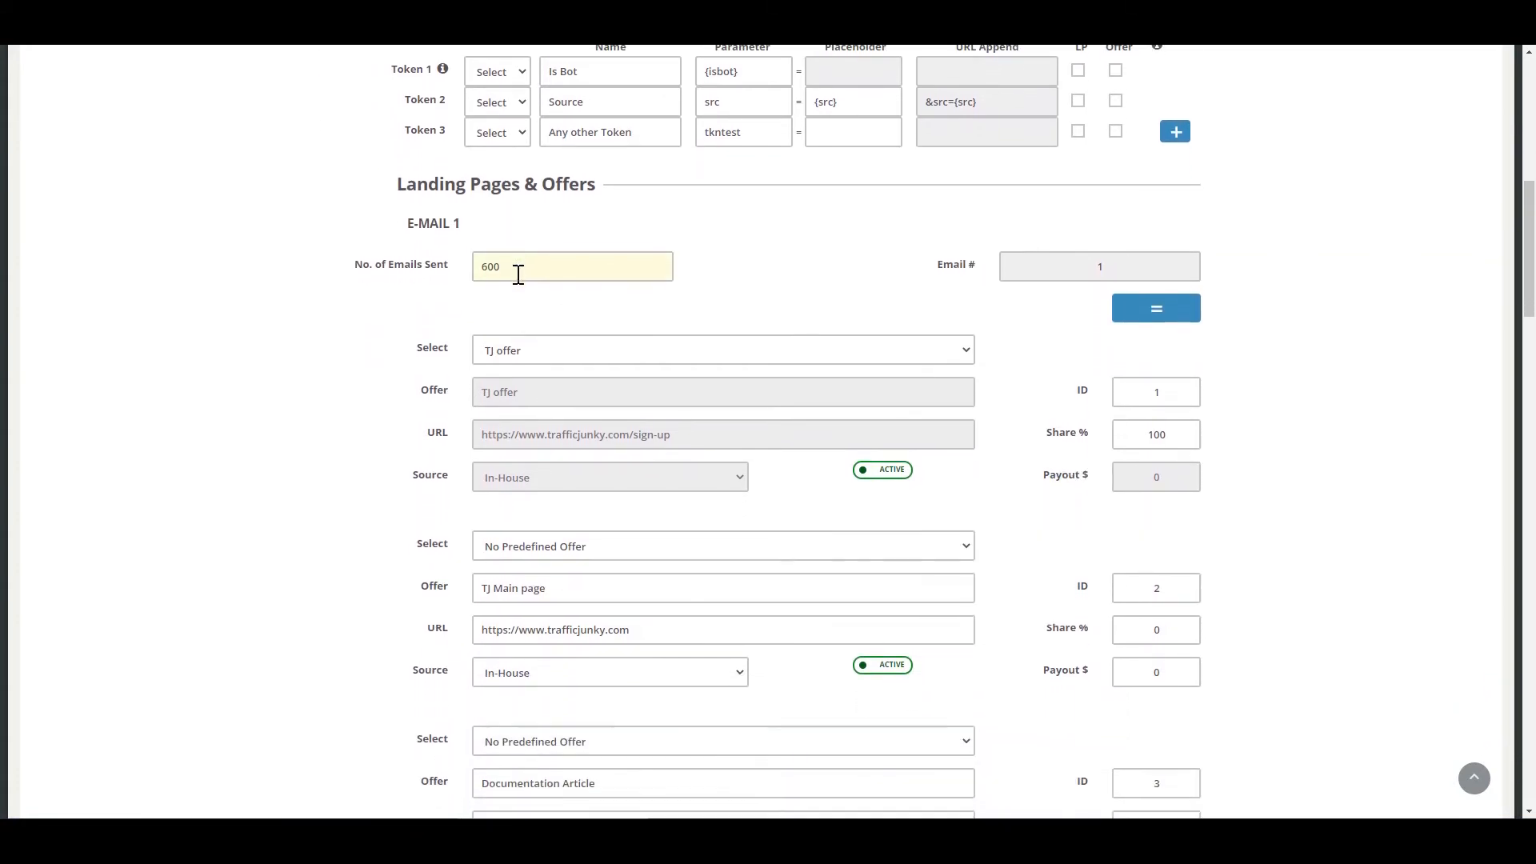
{"action": "double_click", "coordinate": [517, 275]}
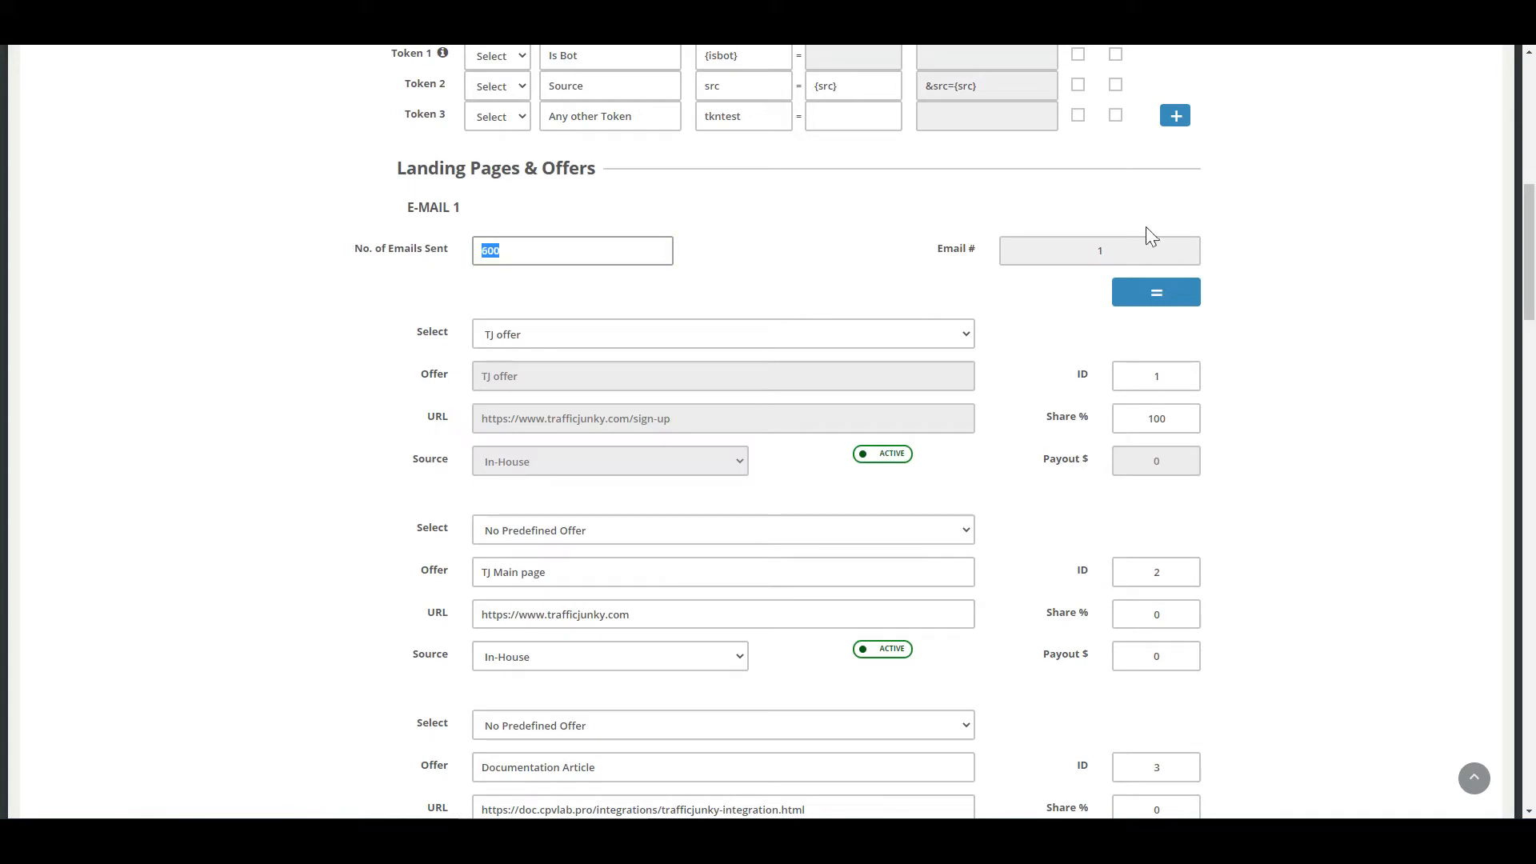
{"action": "double_click", "coordinate": [1104, 252]}
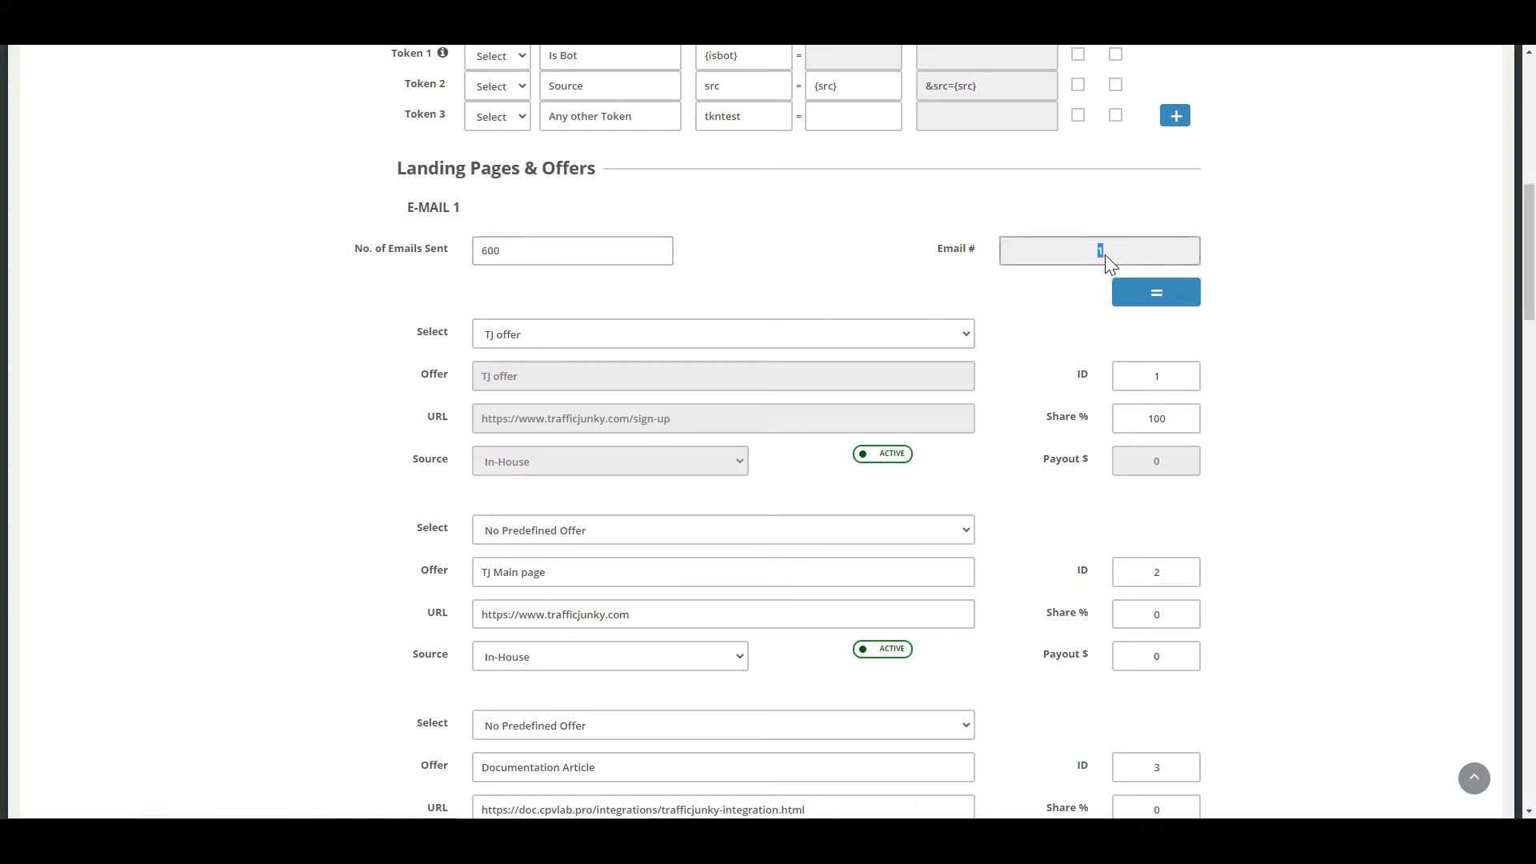
{"action": "left_click", "coordinate": [1054, 337]}
- Review the offers defined under E-MAIL 1, including their names and URLs, and where more offers or emails can be added
{"action": "scroll", "coordinate": [1048, 376], "scroll_direction": "down", "scroll_amount": 9}
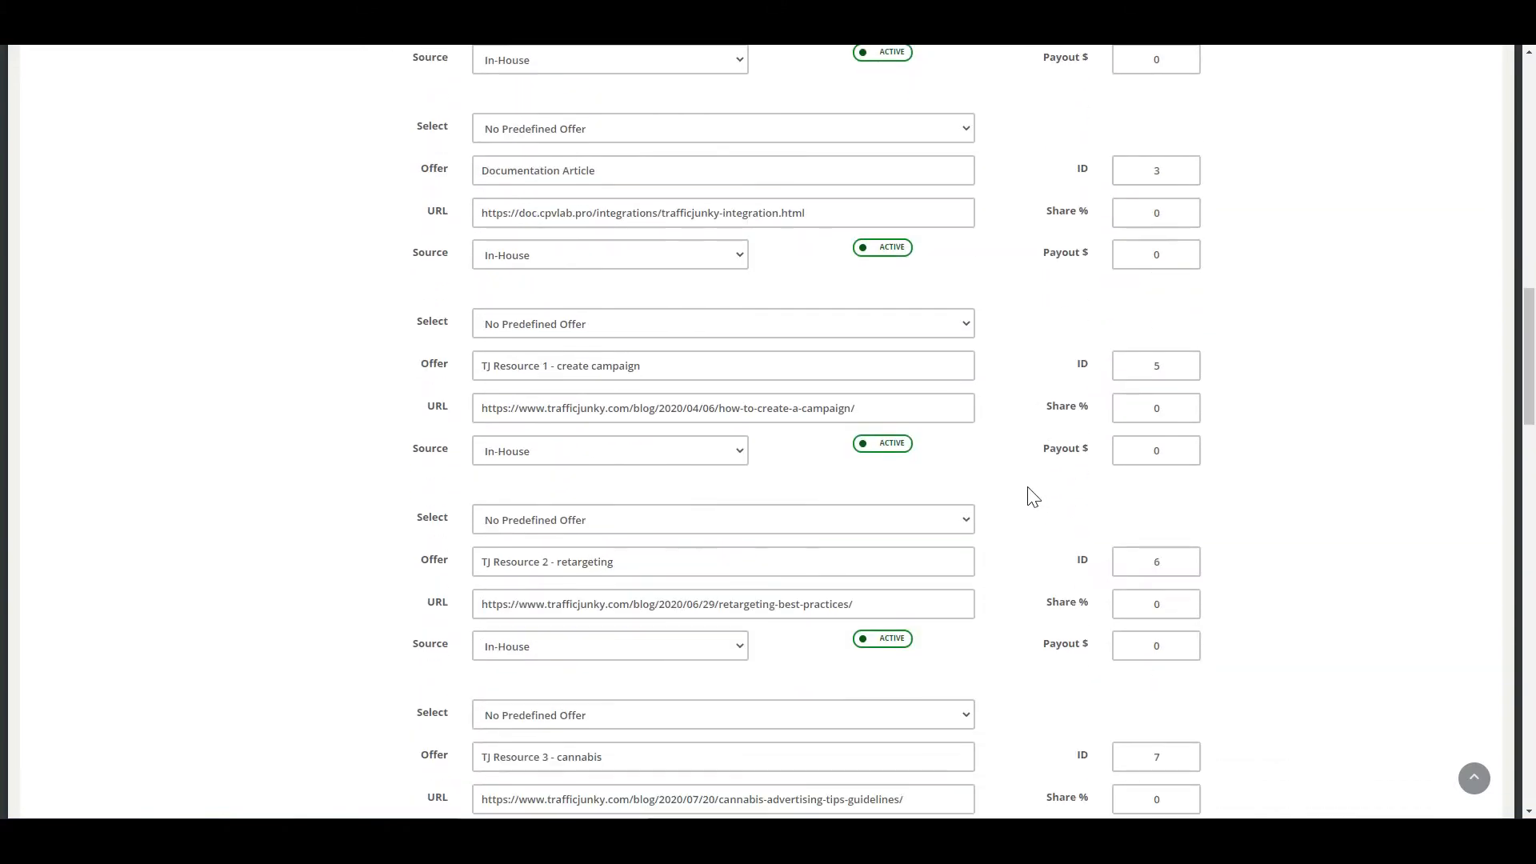
{"action": "scroll", "coordinate": [1032, 496], "scroll_direction": "down", "scroll_amount": 9}
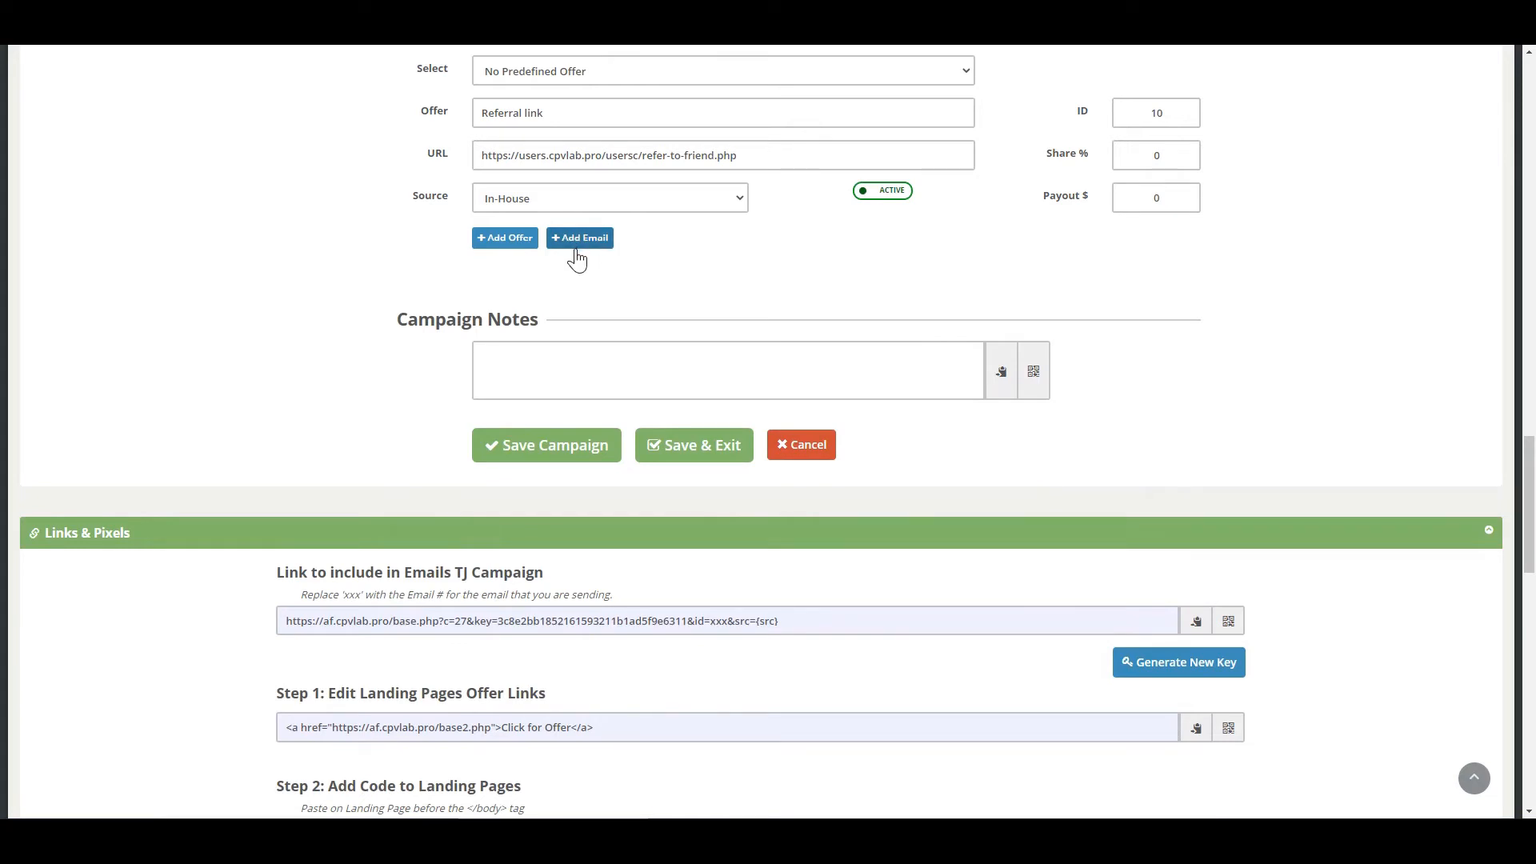
{"action": "scroll", "coordinate": [651, 288], "scroll_direction": "up", "scroll_amount": 15}
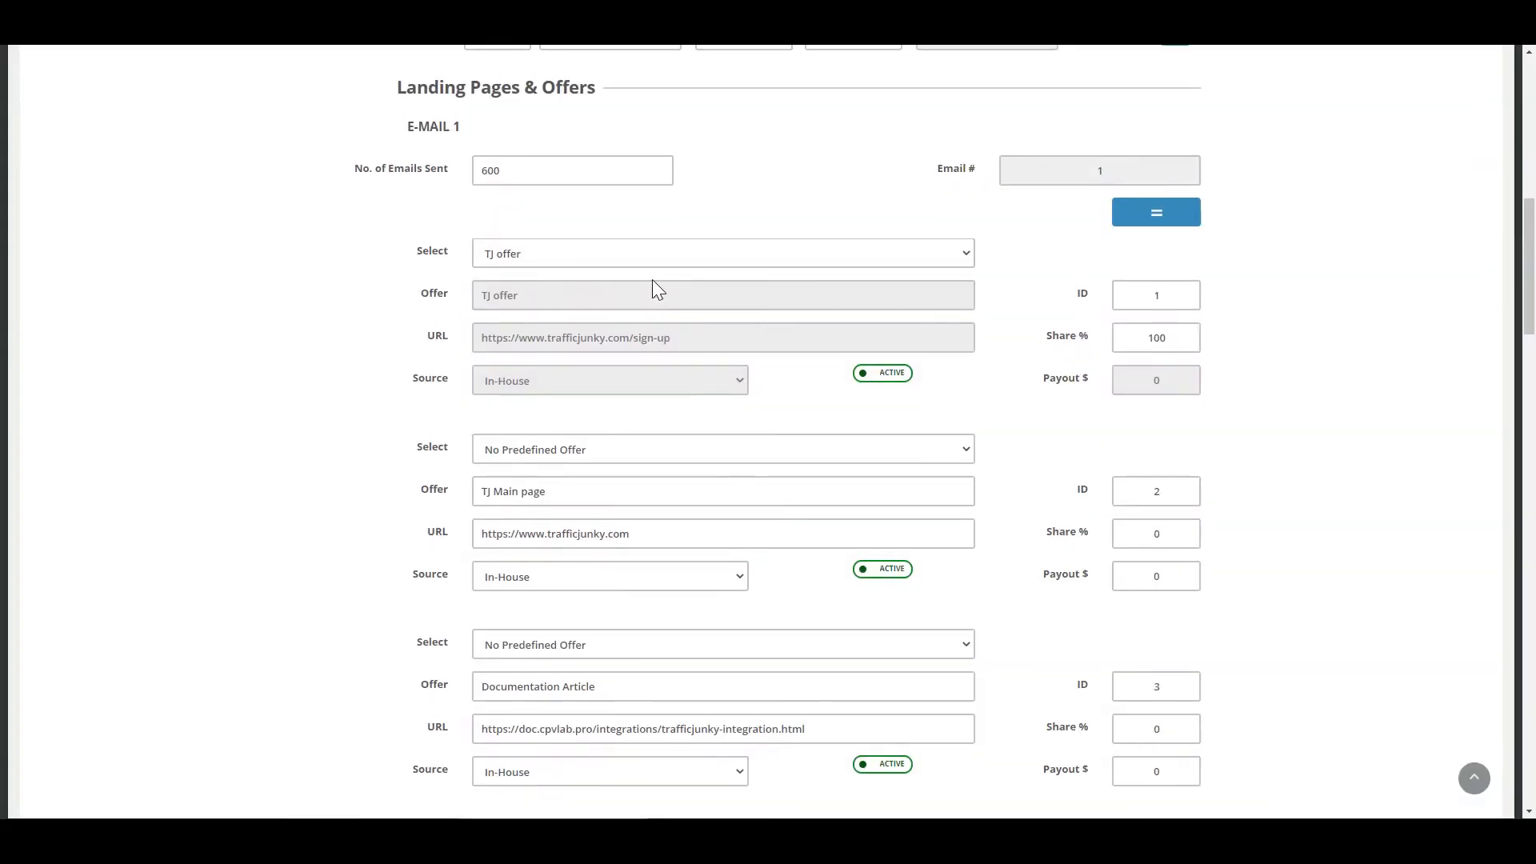
{"action": "scroll", "coordinate": [651, 288], "scroll_direction": "up", "scroll_amount": 1}
{"action": "scroll", "coordinate": [519, 491], "scroll_direction": "down", "scroll_amount": 4}
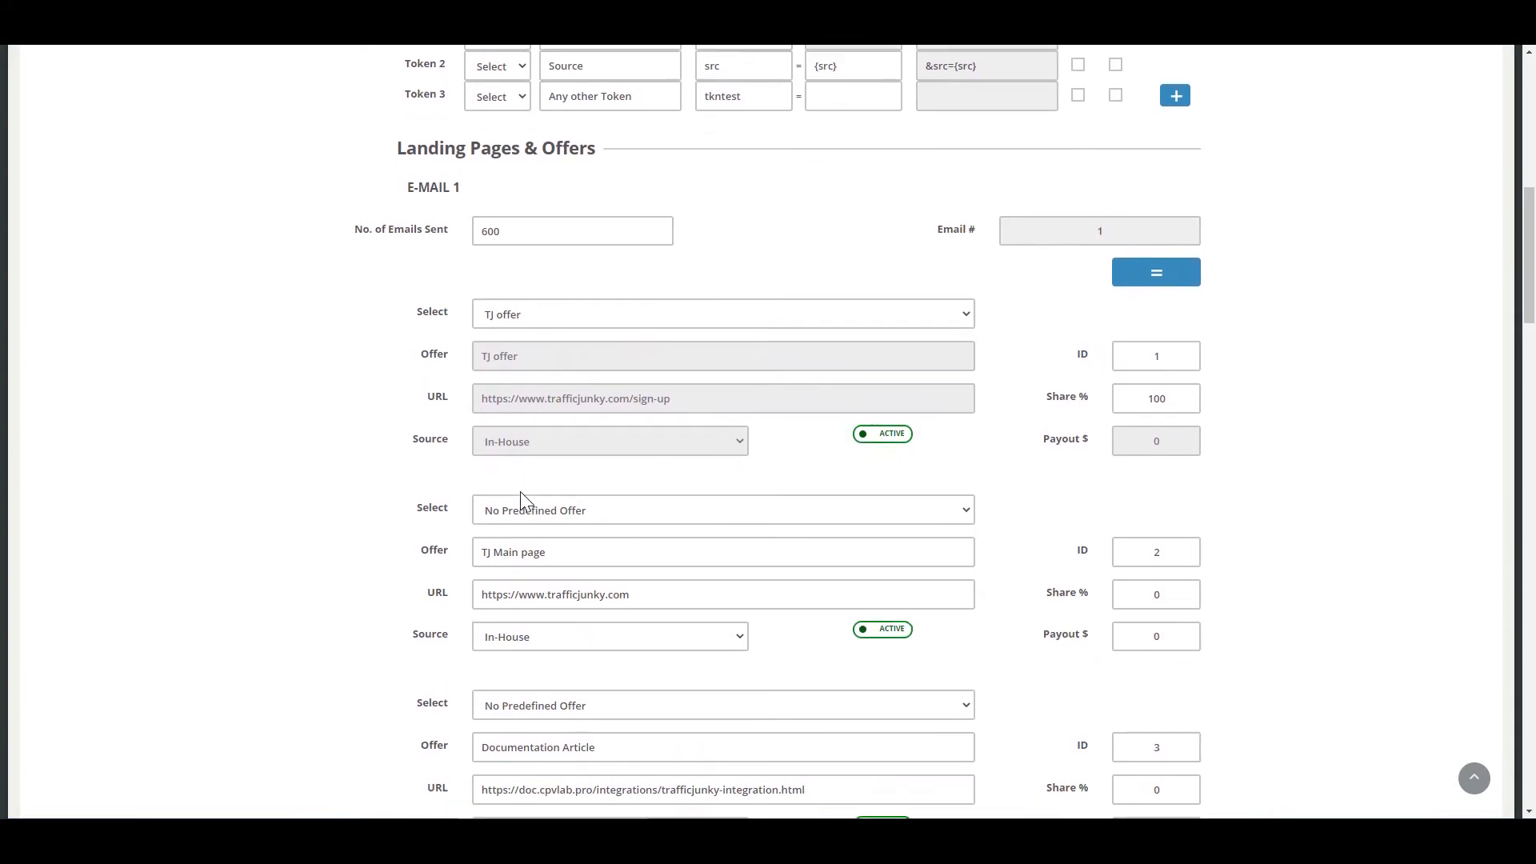
{"action": "scroll", "coordinate": [528, 560], "scroll_direction": "down", "scroll_amount": 2}
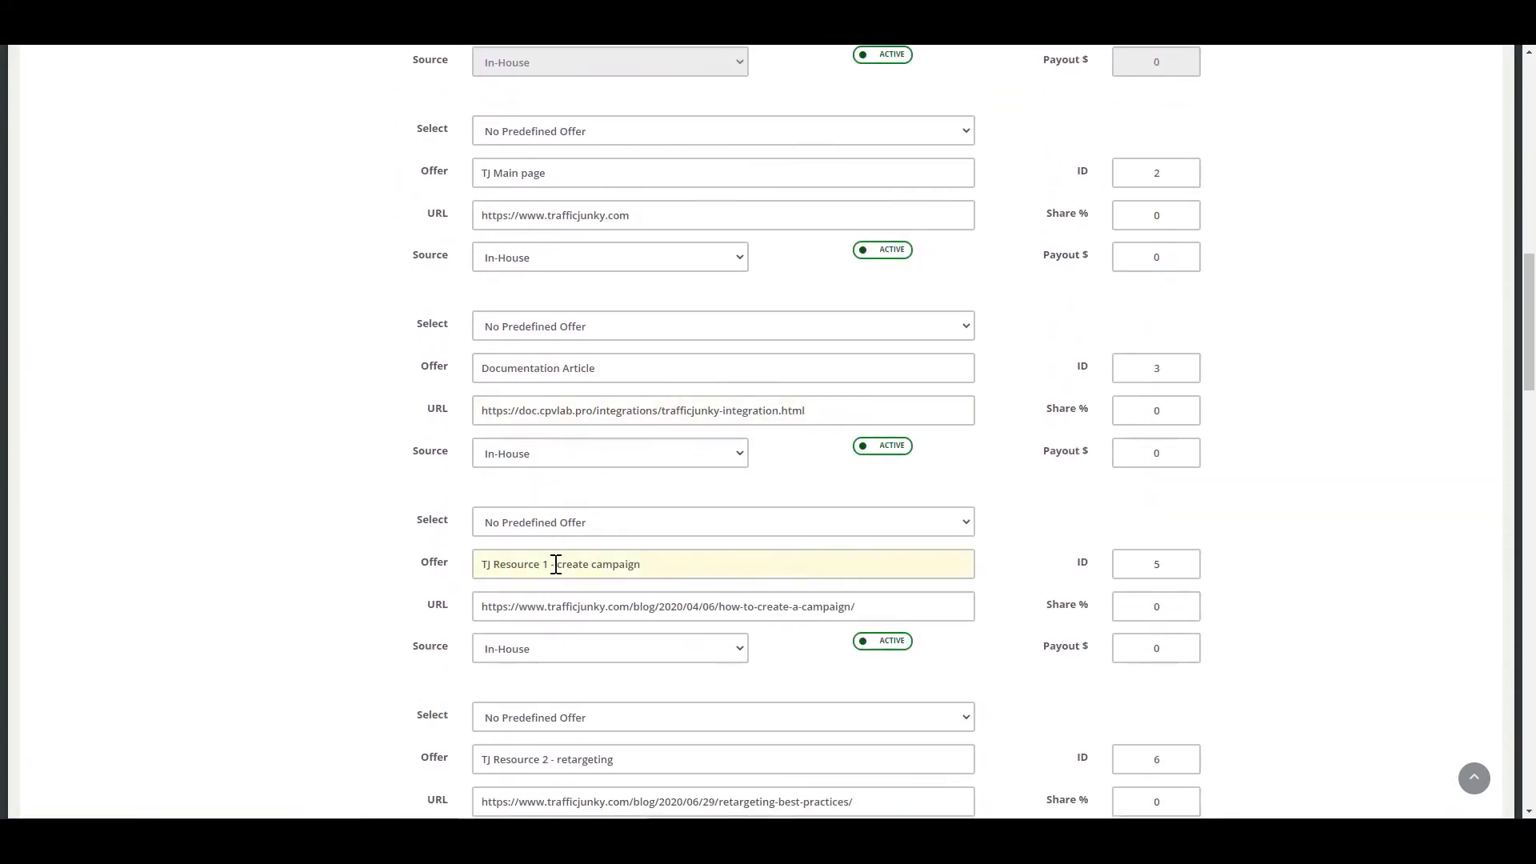
{"action": "scroll", "coordinate": [560, 632], "scroll_direction": "down", "scroll_amount": 3}
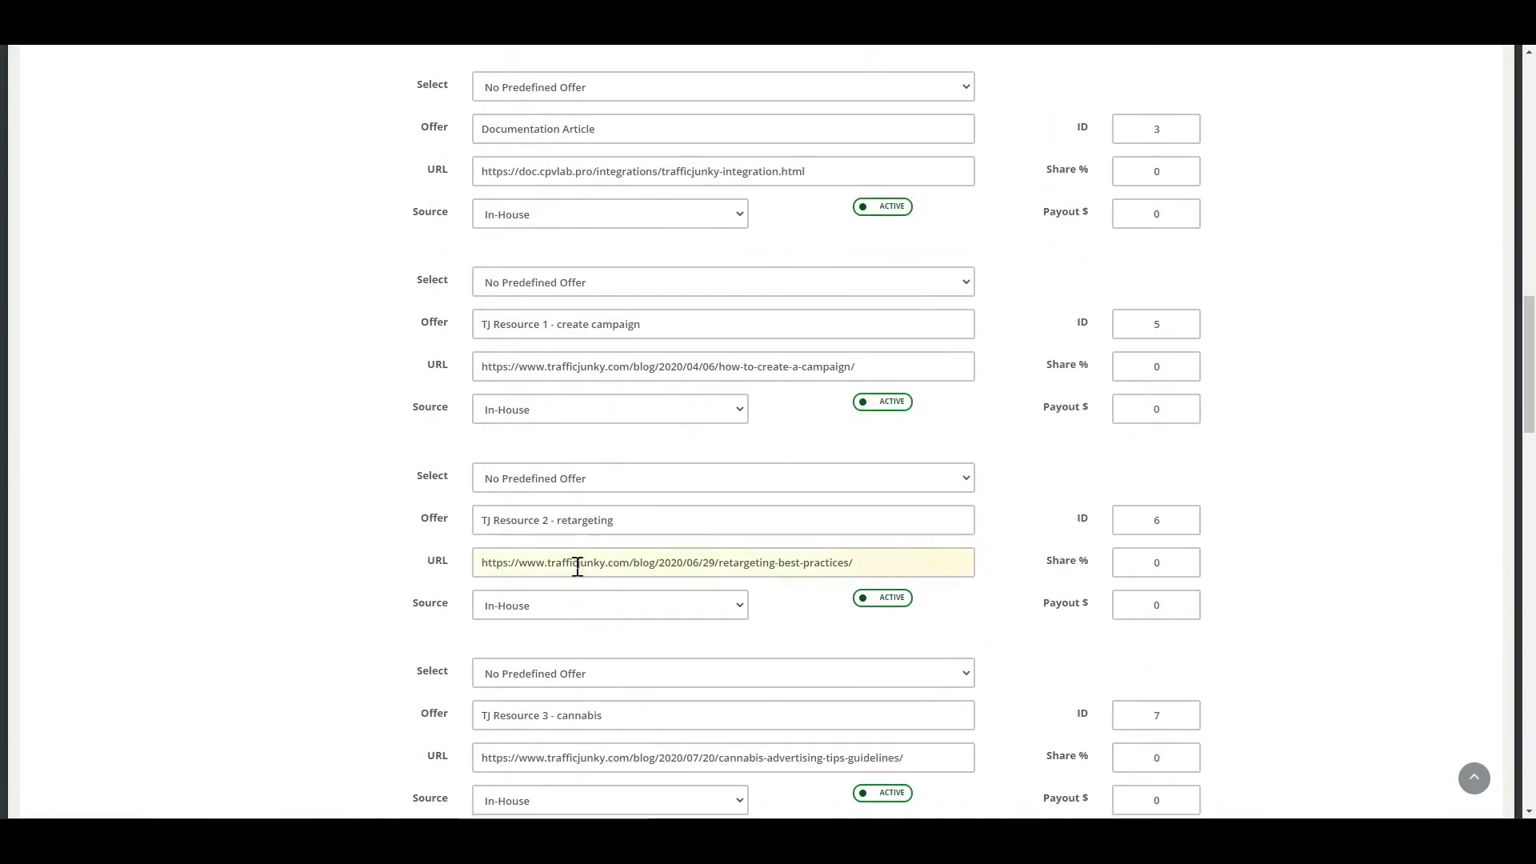
{"action": "scroll", "coordinate": [577, 563], "scroll_direction": "down", "scroll_amount": 3}
{"action": "scroll", "coordinate": [578, 564], "scroll_direction": "up", "scroll_amount": 8}
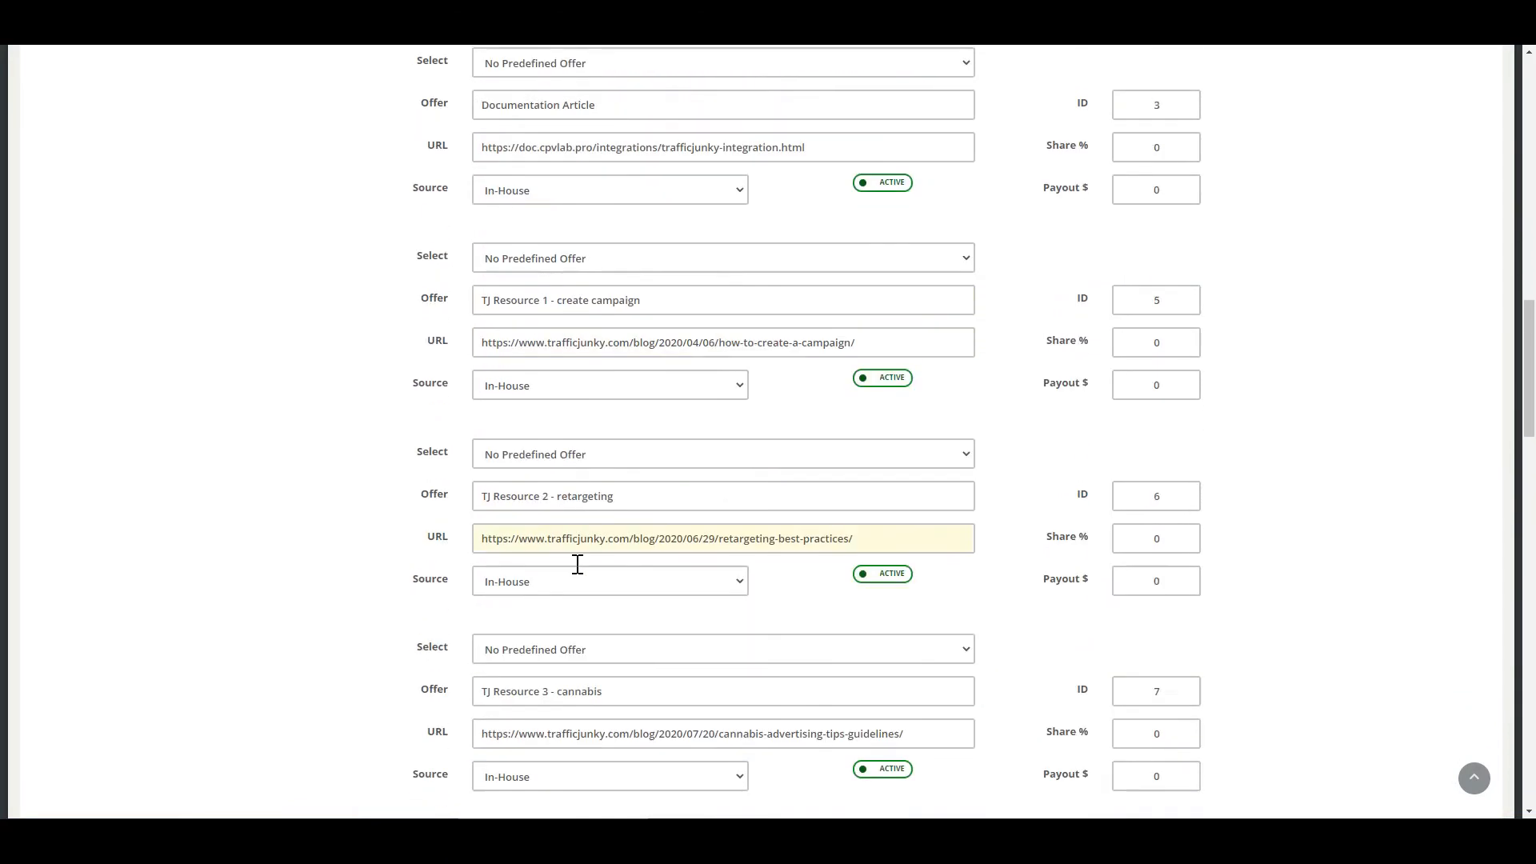
- Check the Share % values of the first four offers under E-MAIL 1, from TJ offer to TJ Resource 1
{"action": "scroll", "coordinate": [577, 564], "scroll_direction": "up", "scroll_amount": 5}
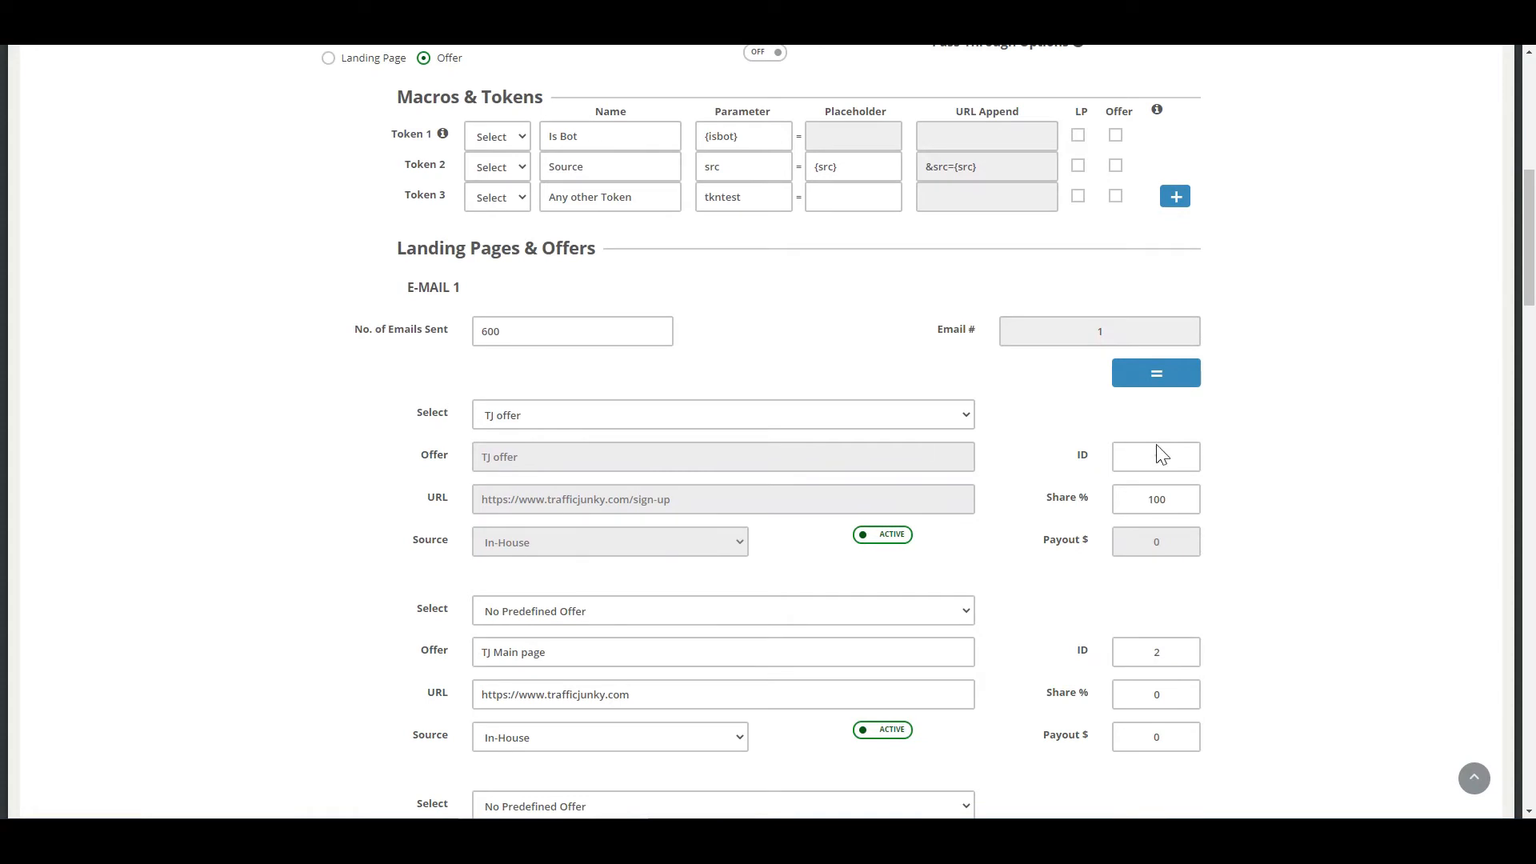
{"action": "left_click_drag", "start_coordinate": [1141, 504], "coordinate": [1201, 505]}
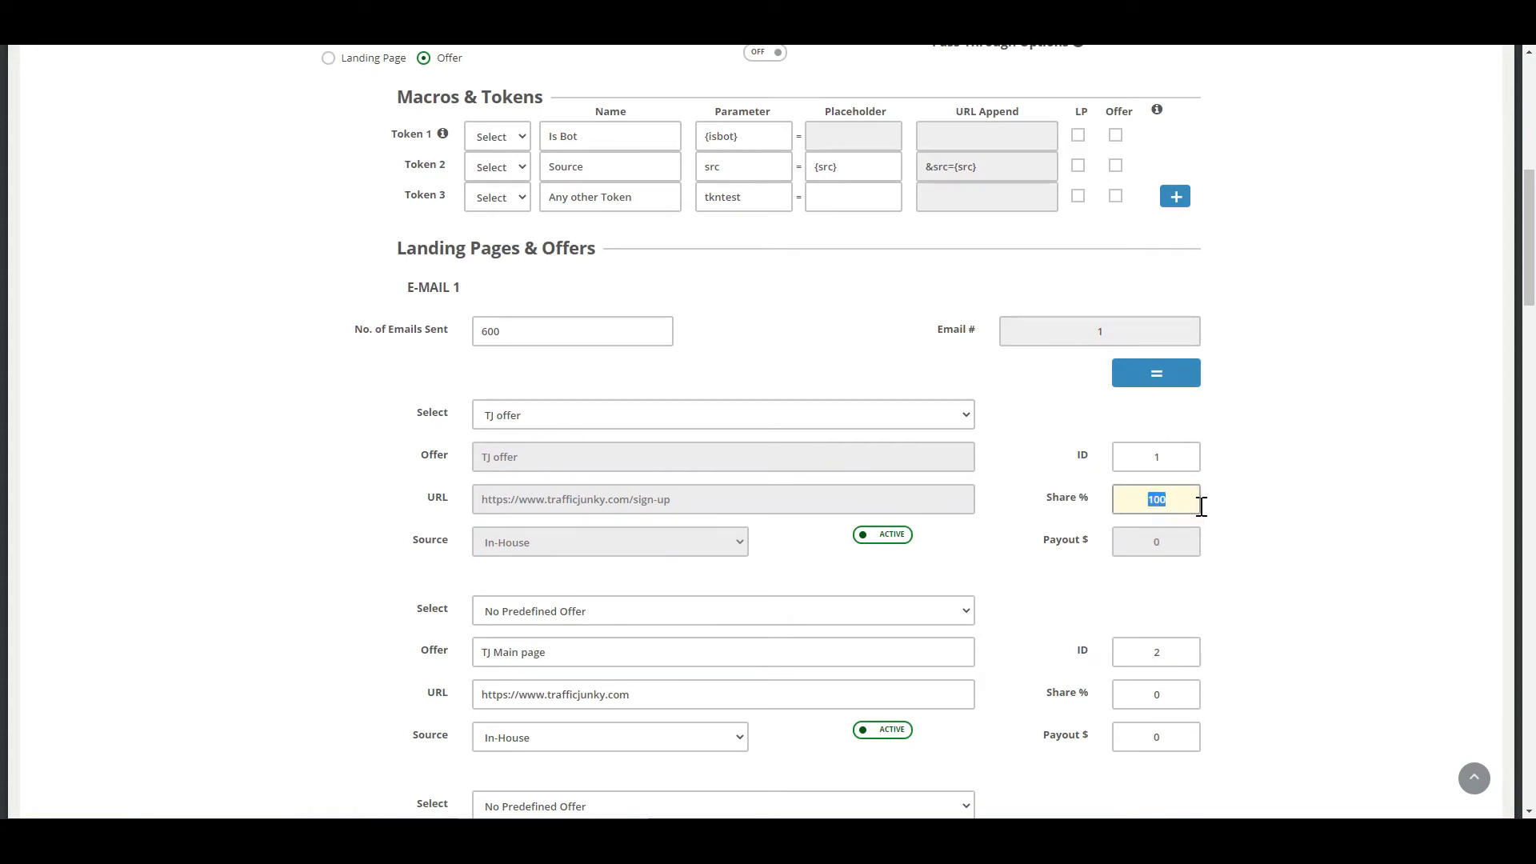
{"action": "left_click", "coordinate": [1256, 535]}
{"action": "scroll", "coordinate": [1277, 577], "scroll_direction": "down", "scroll_amount": 2}
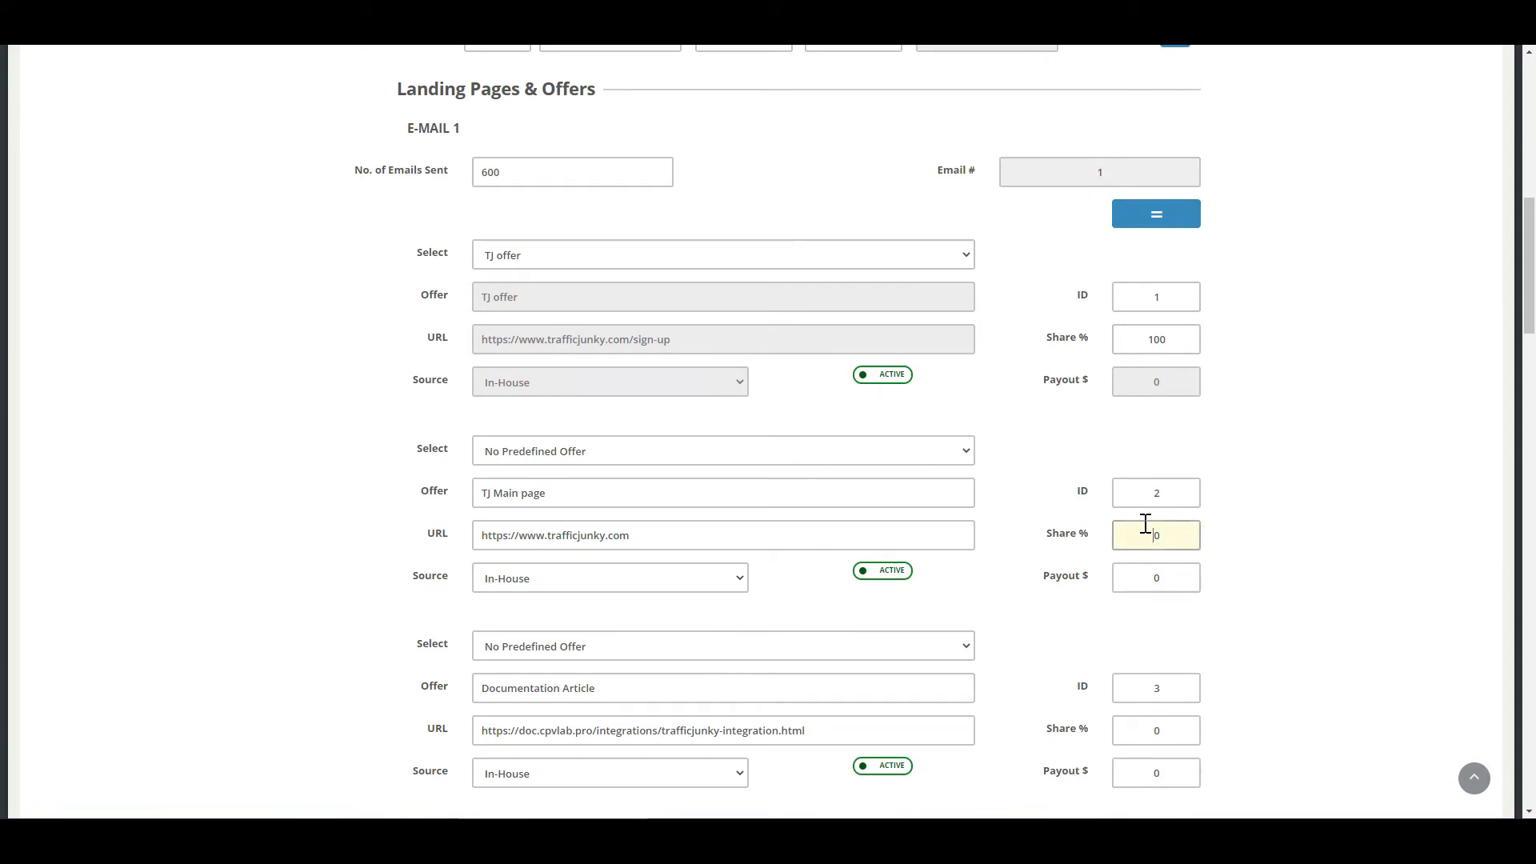
{"action": "left_click_drag", "start_coordinate": [1146, 526], "coordinate": [1169, 534]}
{"action": "left_click", "coordinate": [1269, 526]}
{"action": "scroll", "coordinate": [1210, 603], "scroll_direction": "down", "scroll_amount": 4}
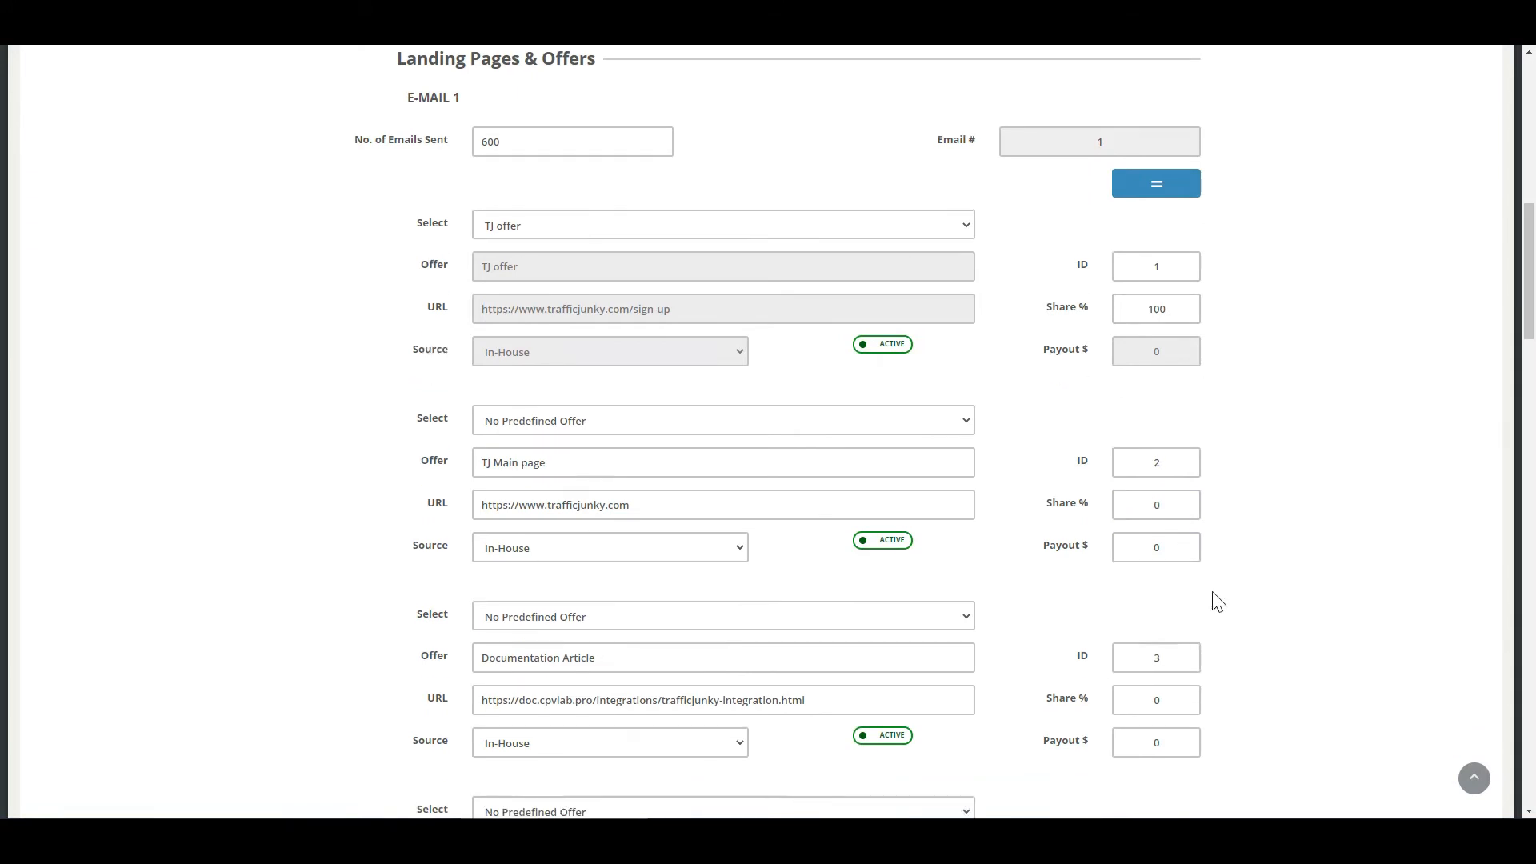
{"action": "left_click_drag", "start_coordinate": [1142, 412], "coordinate": [1194, 413]}
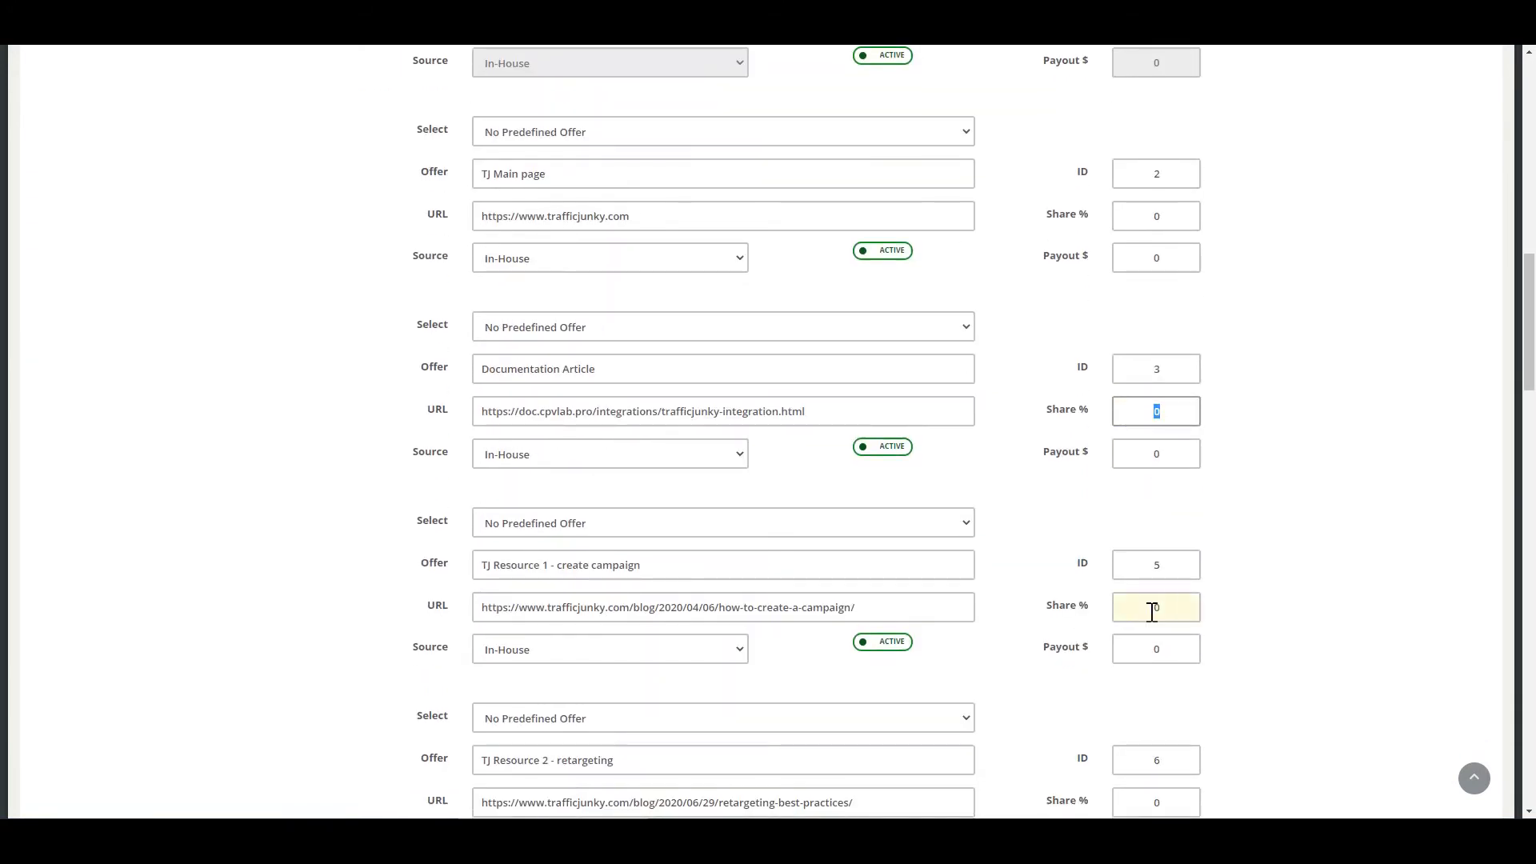
{"action": "left_click_drag", "start_coordinate": [1151, 612], "coordinate": [1208, 613]}
{"action": "left_click", "coordinate": [1156, 566]}
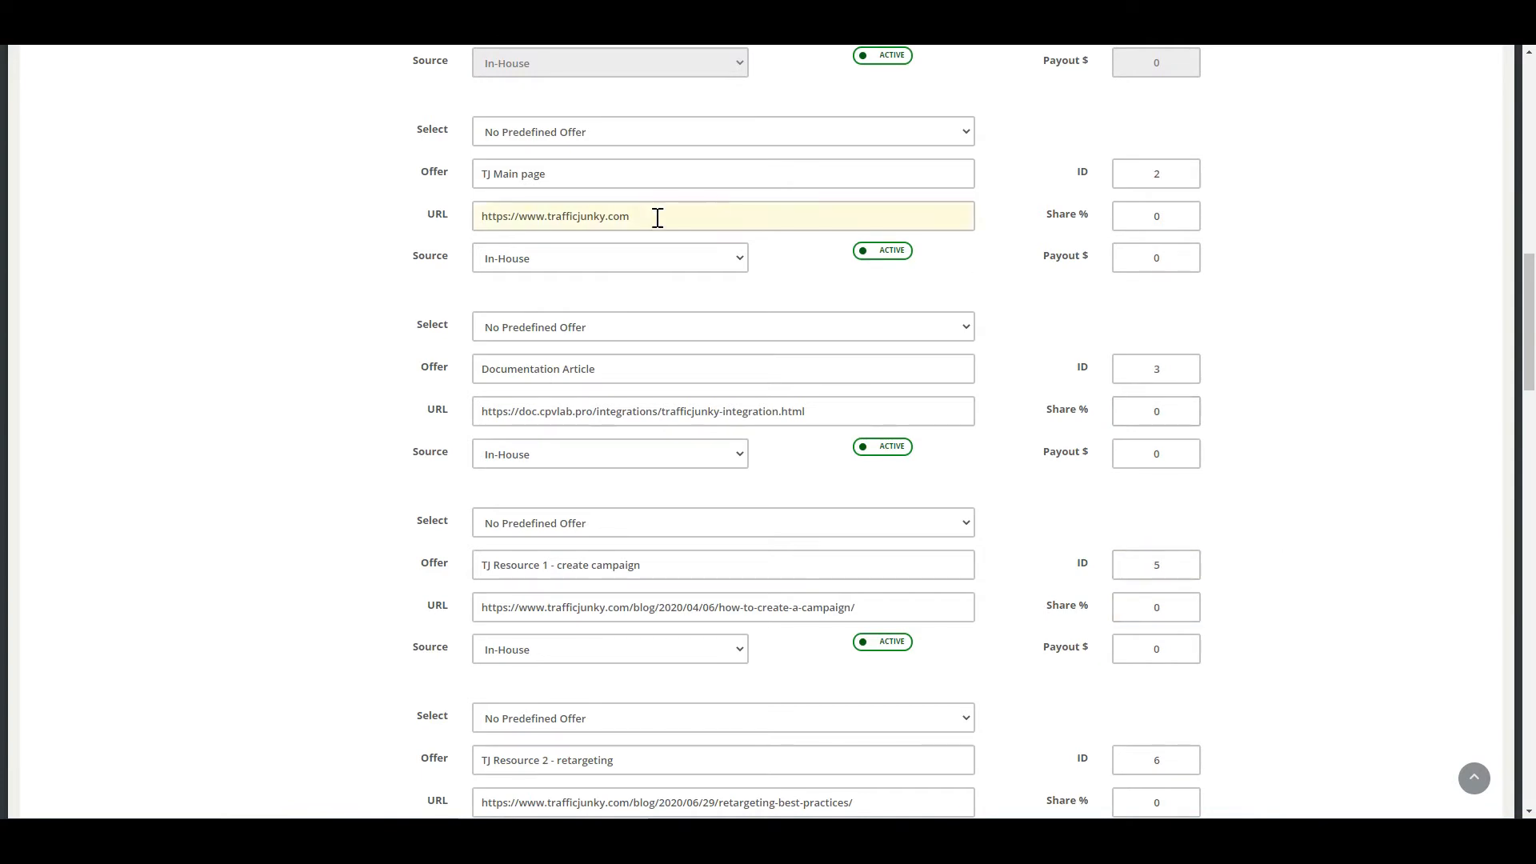
- Copy the campaign link to include in emails from the Links & Pixels section
{"action": "scroll", "coordinate": [911, 596], "scroll_direction": "down", "scroll_amount": 7}
{"action": "scroll", "coordinate": [916, 592], "scroll_direction": "down", "scroll_amount": 10}
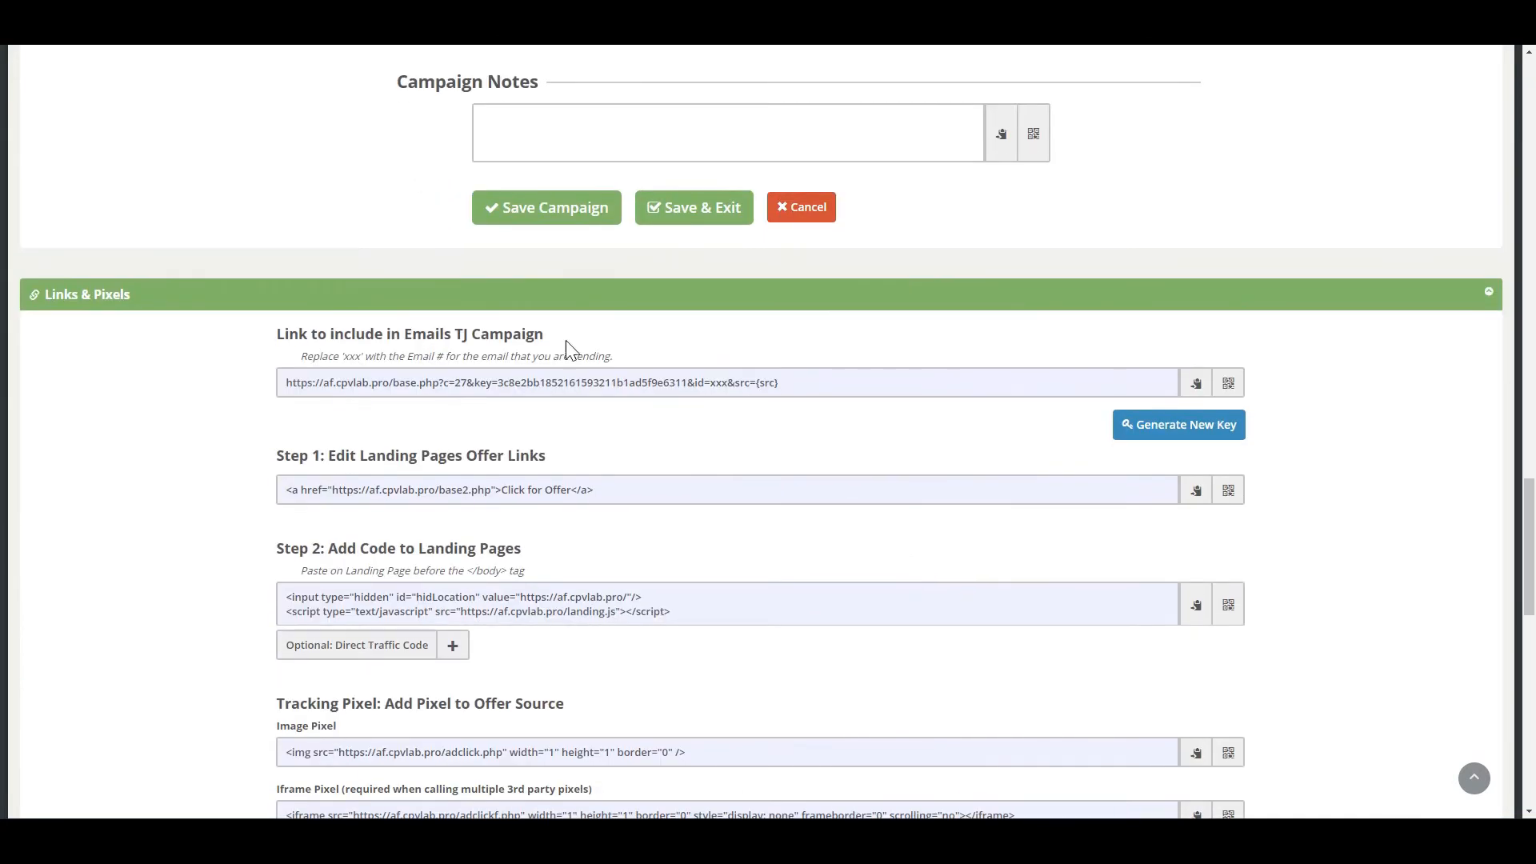
{"action": "left_click", "coordinate": [1197, 386]}
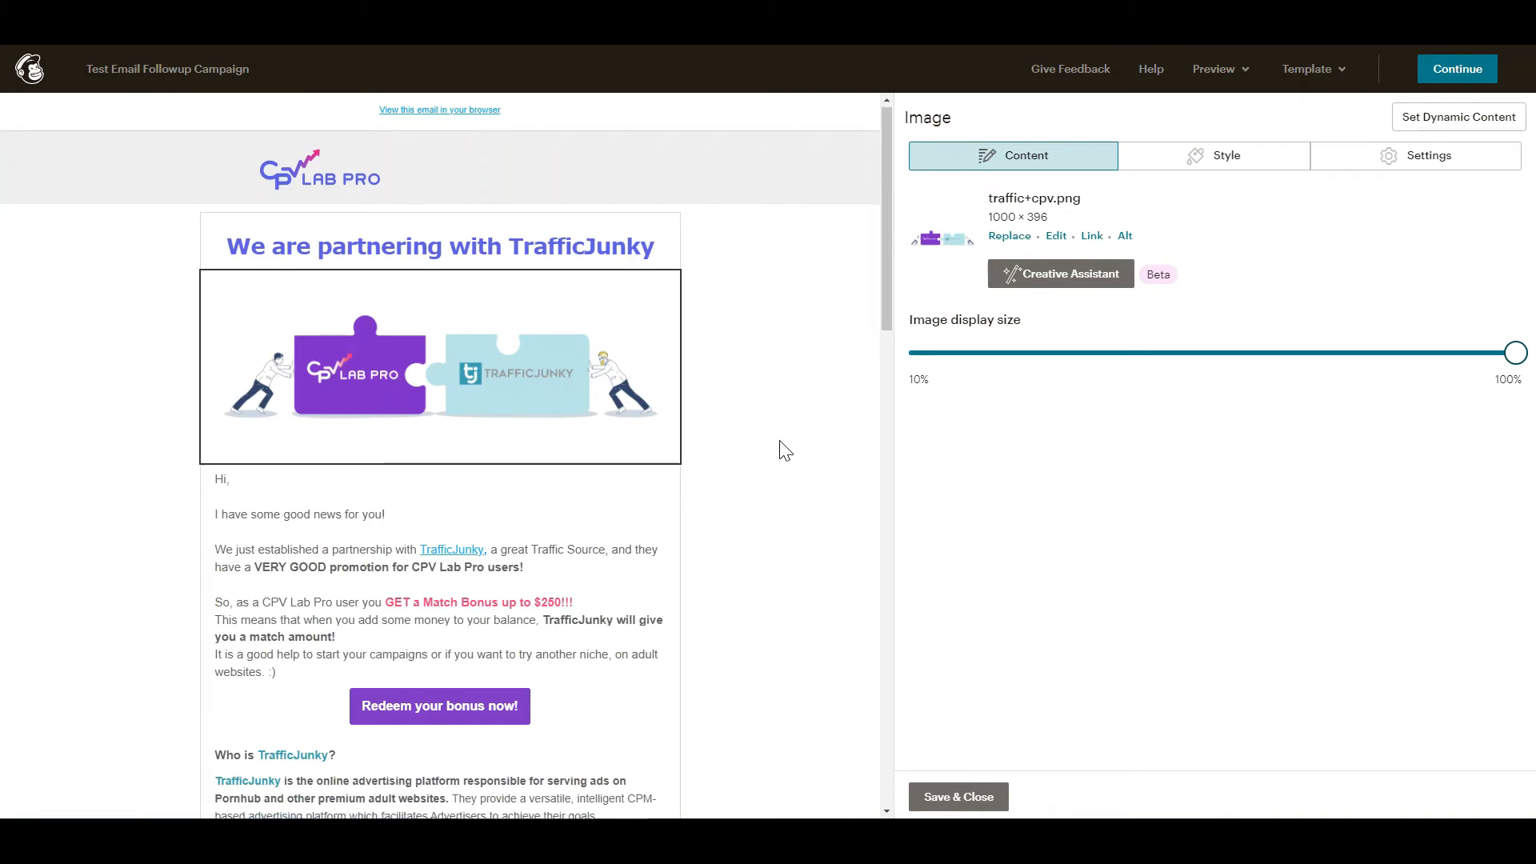
- Switch to the Mailchimp email editor and inspect the id, cloid and src parameters in the partnership image's link, leaving it unedited
{"action": "scroll", "coordinate": [524, 333], "scroll_direction": "down", "scroll_amount": 2}
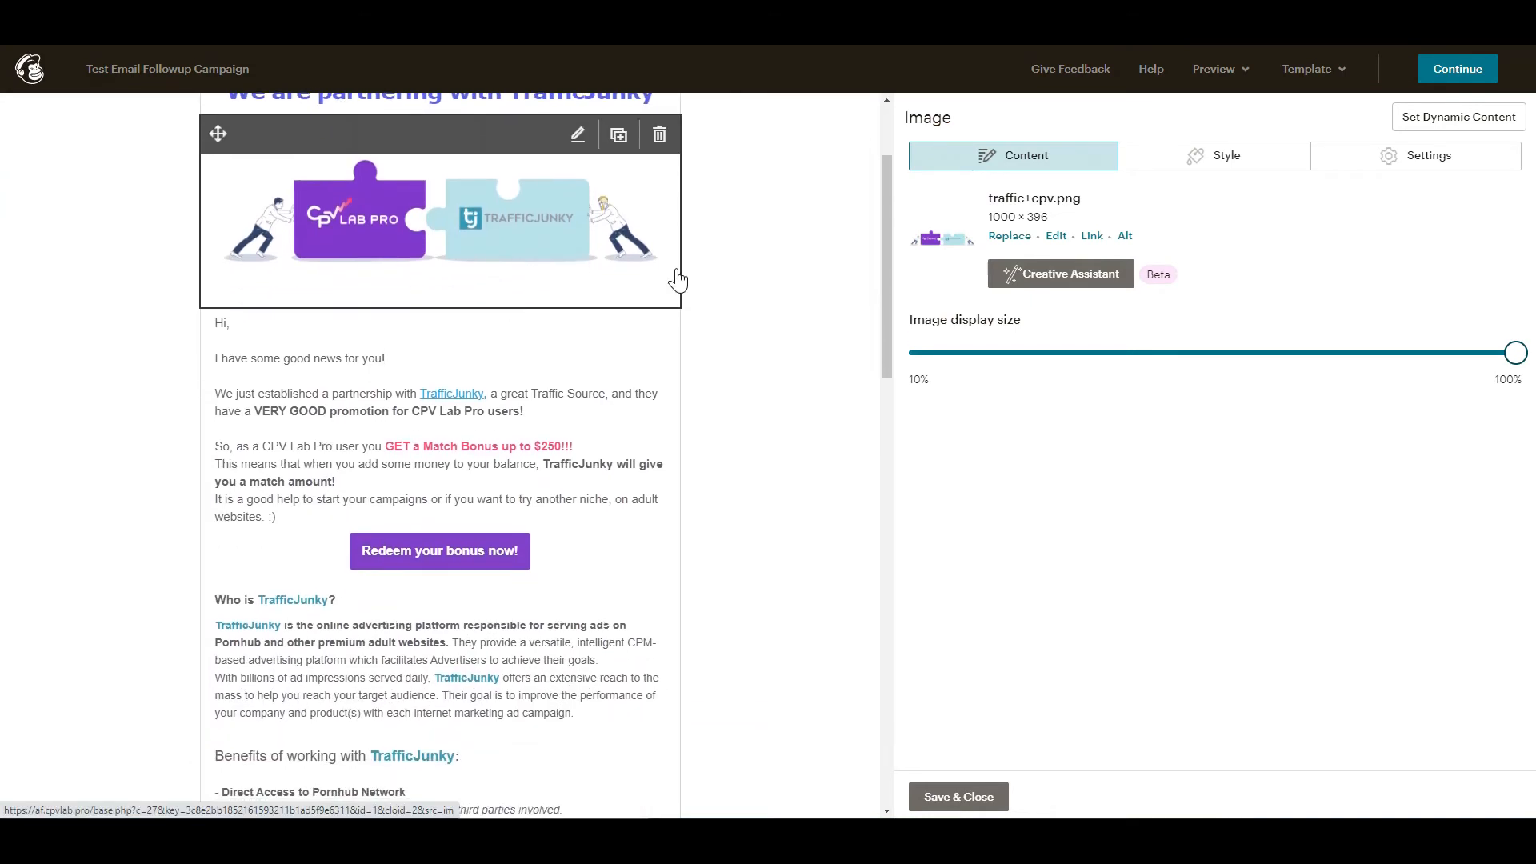
{"action": "left_click", "coordinate": [1091, 235]}
{"action": "left_click", "coordinate": [887, 460]}
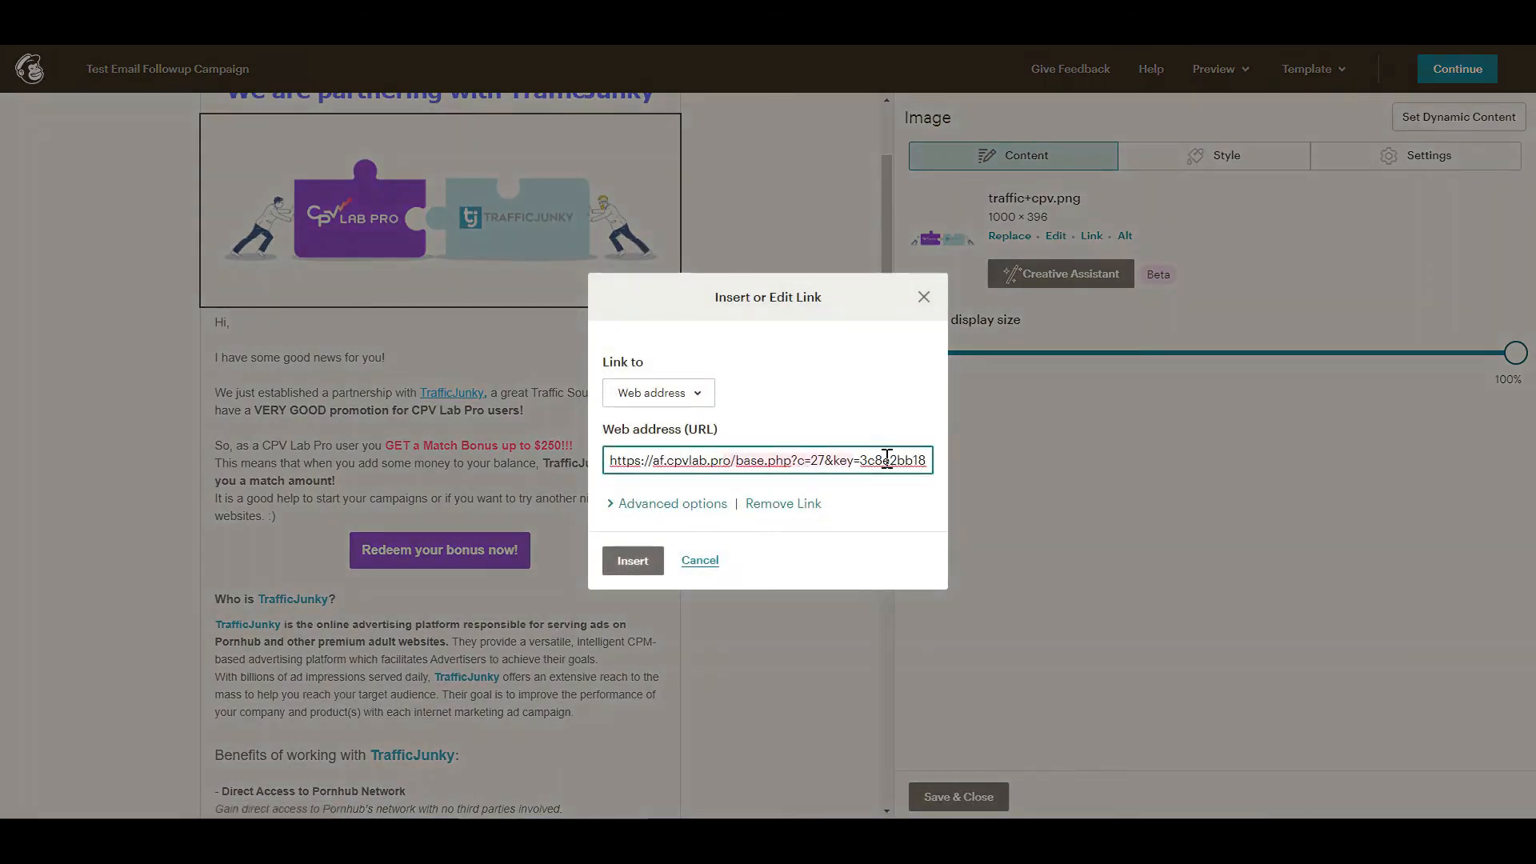
{"action": "key", "text": "End"}
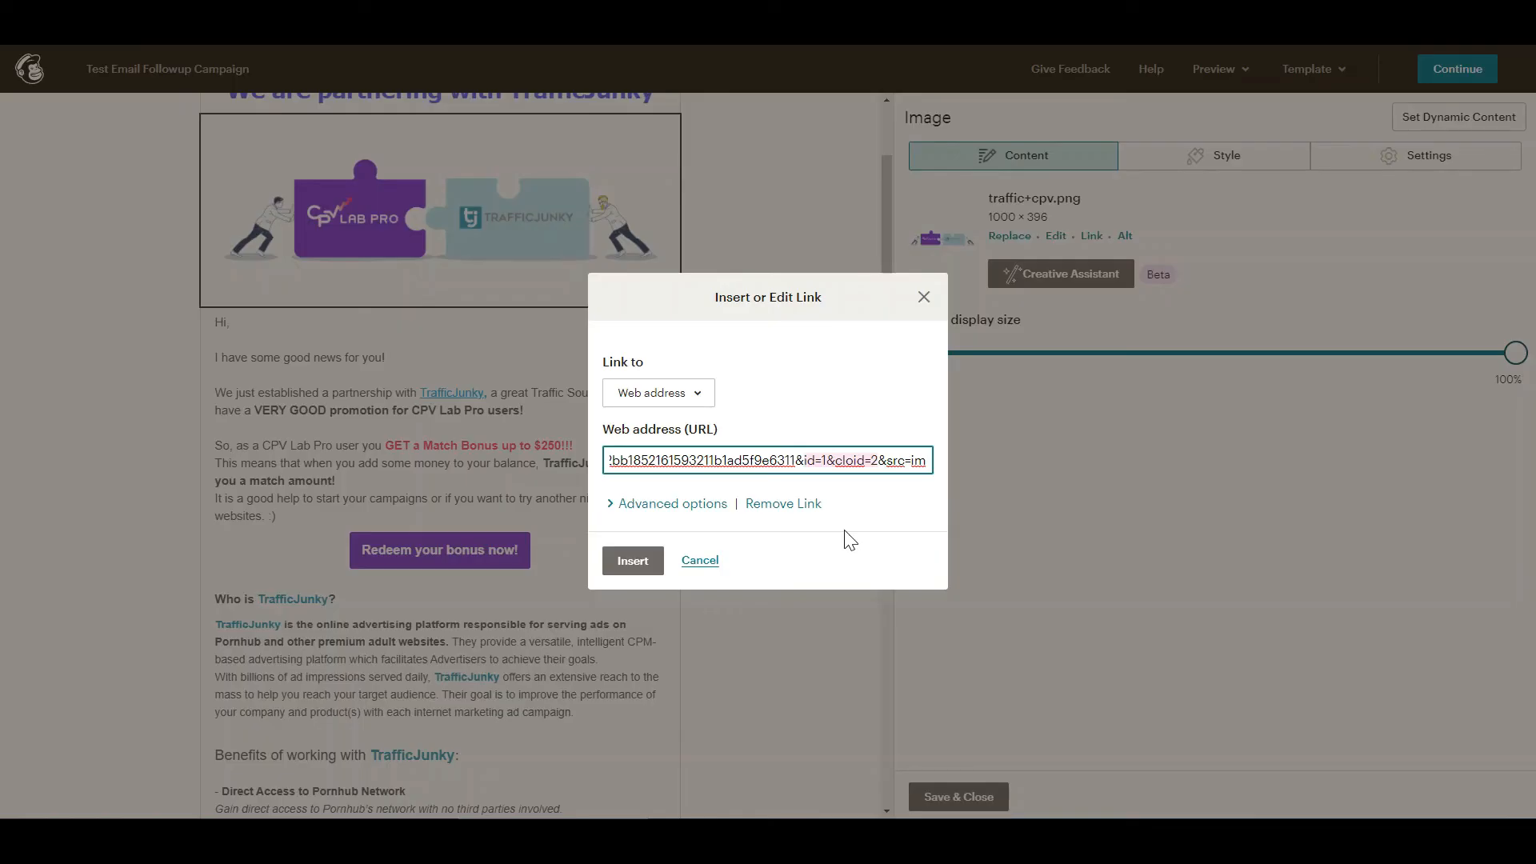
{"action": "left_click", "coordinate": [830, 461]}
{"action": "left_click_drag", "start_coordinate": [835, 461], "coordinate": [879, 464]}
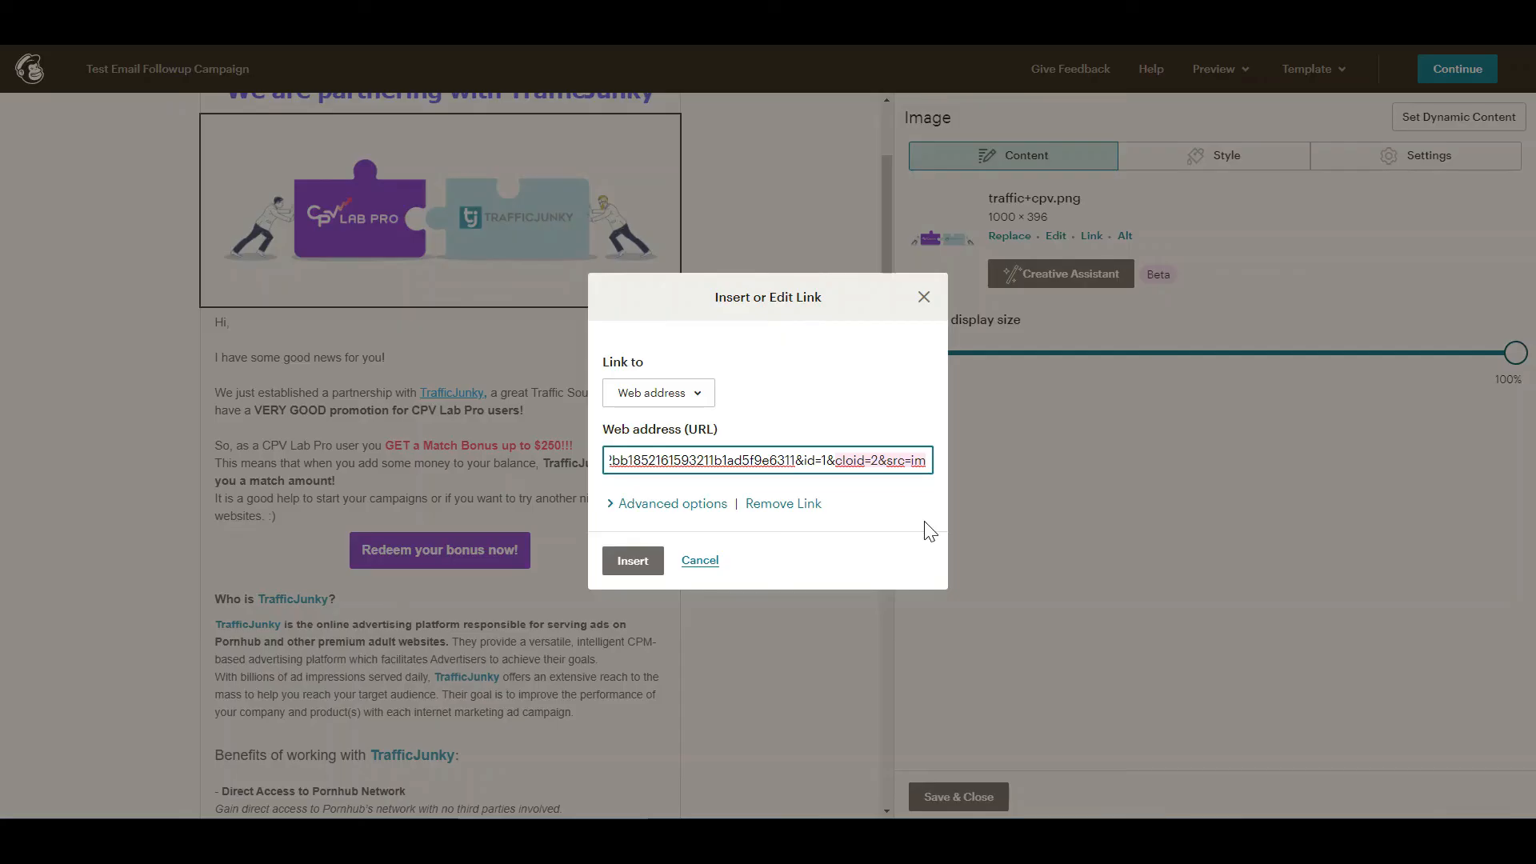
{"action": "left_click", "coordinate": [700, 560]}
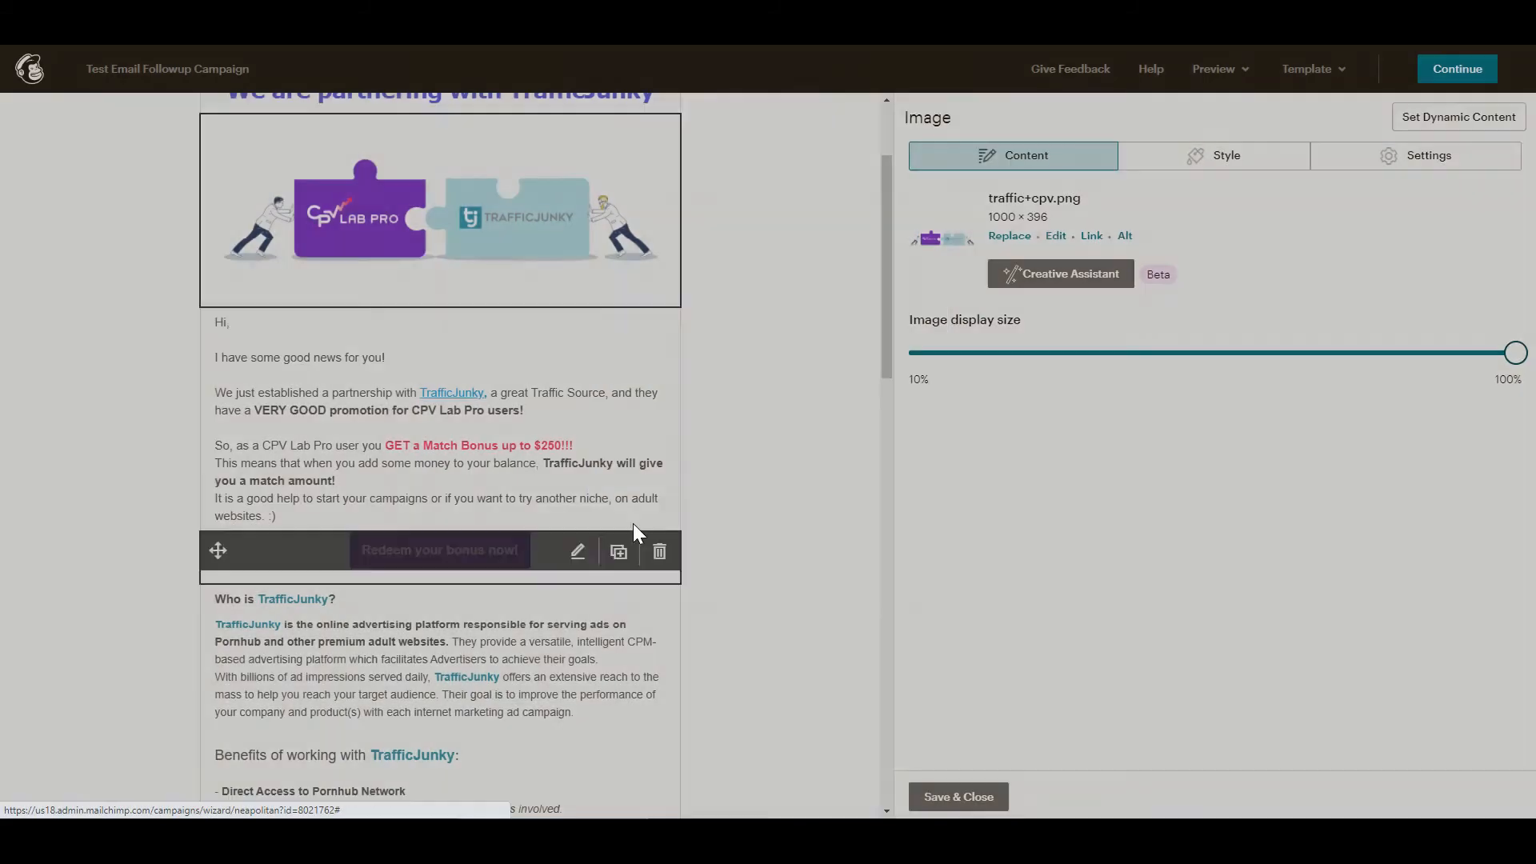
- Inspect the id, cloid and src parameters in the links of the TrafficJunky text and the "Redeem your bonus now!" button, leaving both unedited
{"action": "left_click", "coordinate": [557, 415]}
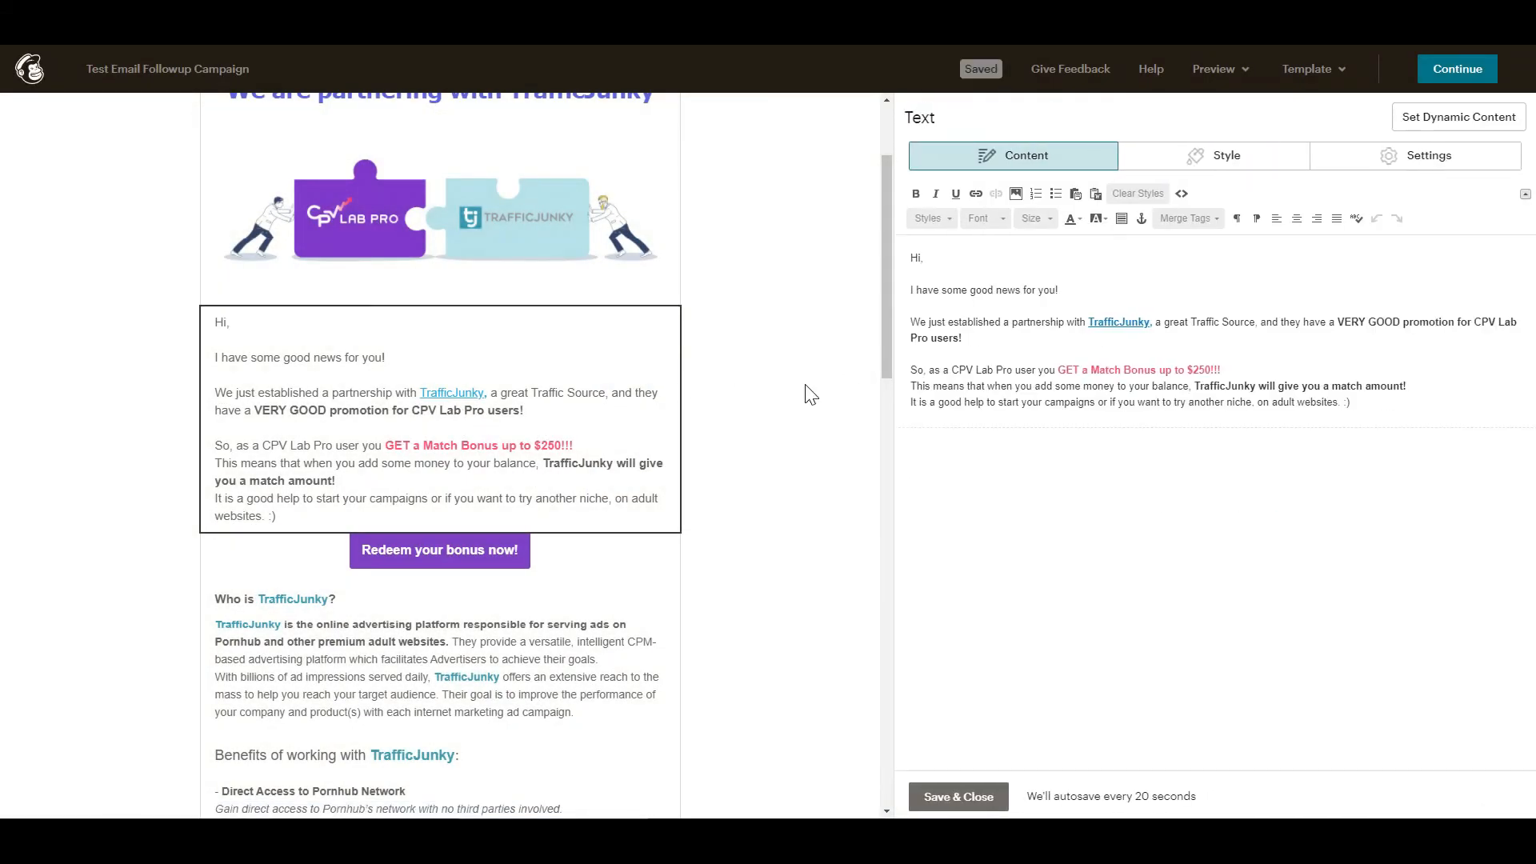
{"action": "left_click", "coordinate": [1122, 324]}
{"action": "left_click", "coordinate": [972, 196]}
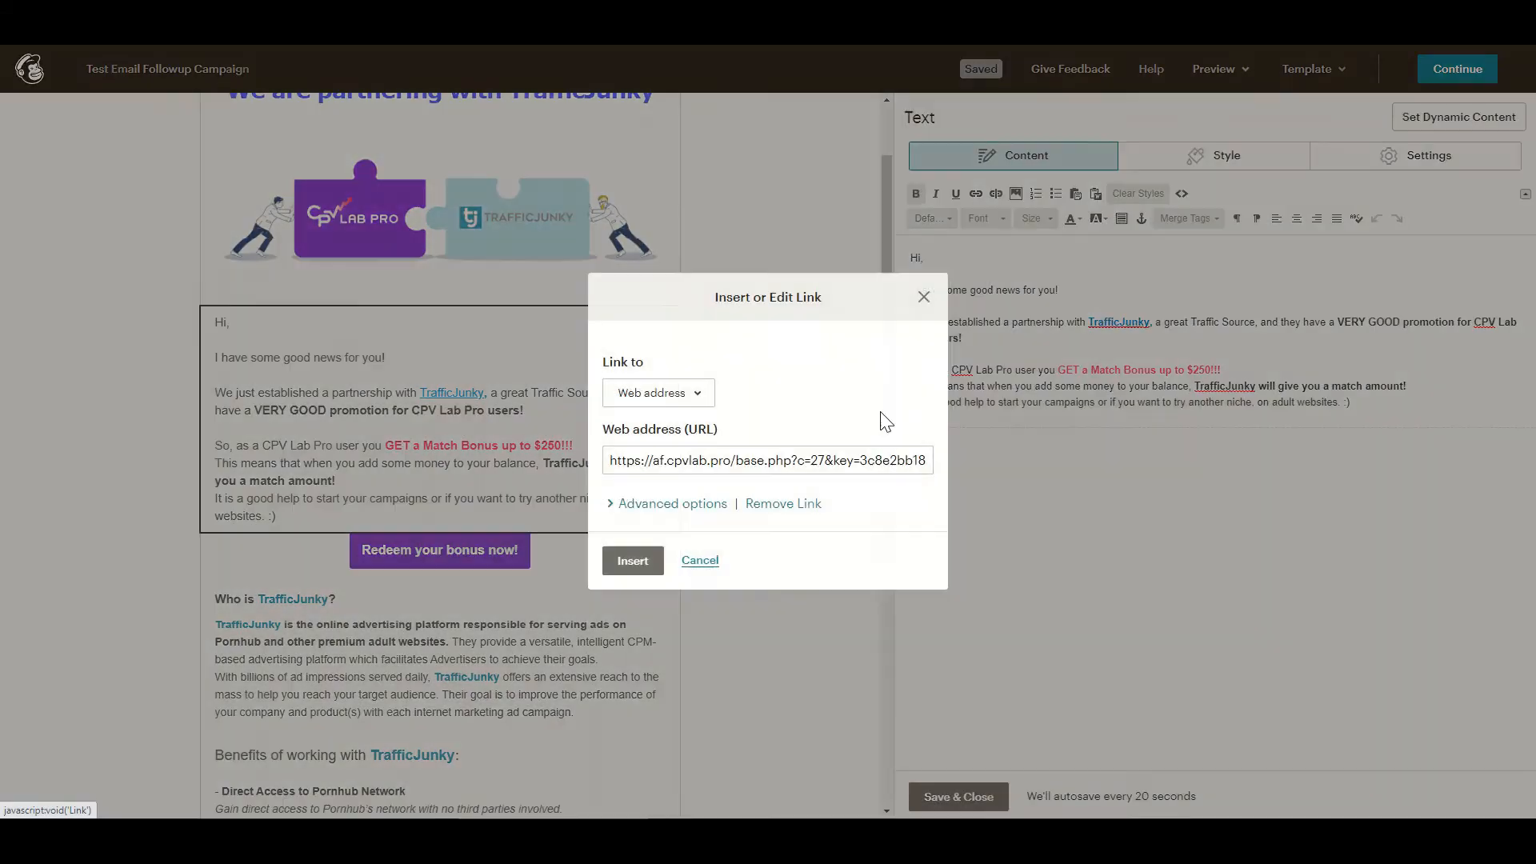
{"action": "left_click_drag", "start_coordinate": [612, 460], "coordinate": [982, 461]}
{"action": "left_click", "coordinate": [880, 459]}
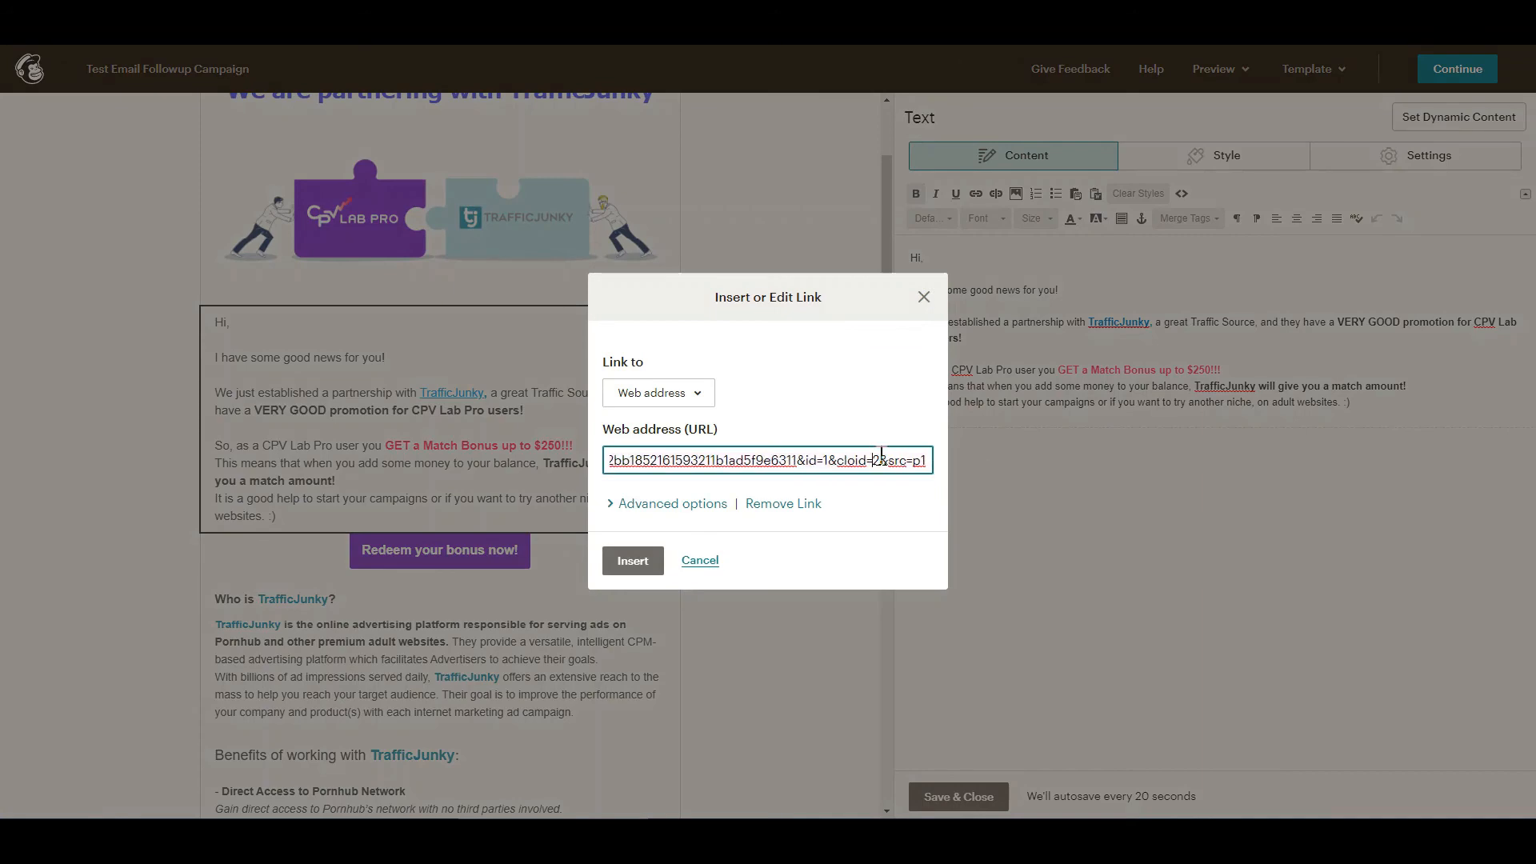
{"action": "left_click", "coordinate": [799, 670]}
{"action": "left_click", "coordinate": [713, 560]}
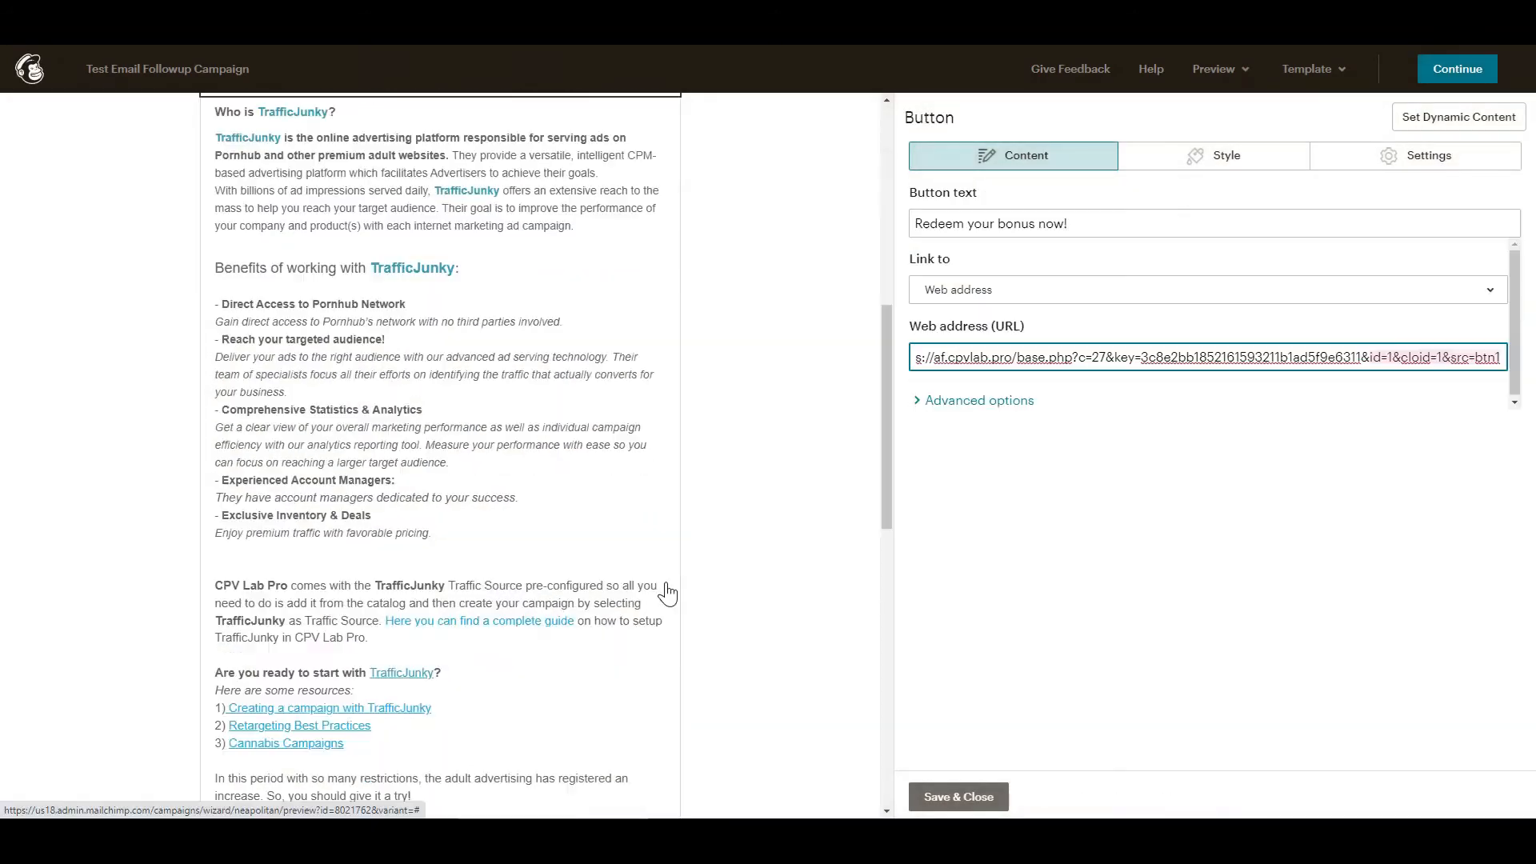
{"action": "scroll", "coordinate": [668, 593], "scroll_direction": "up", "scroll_amount": 8}
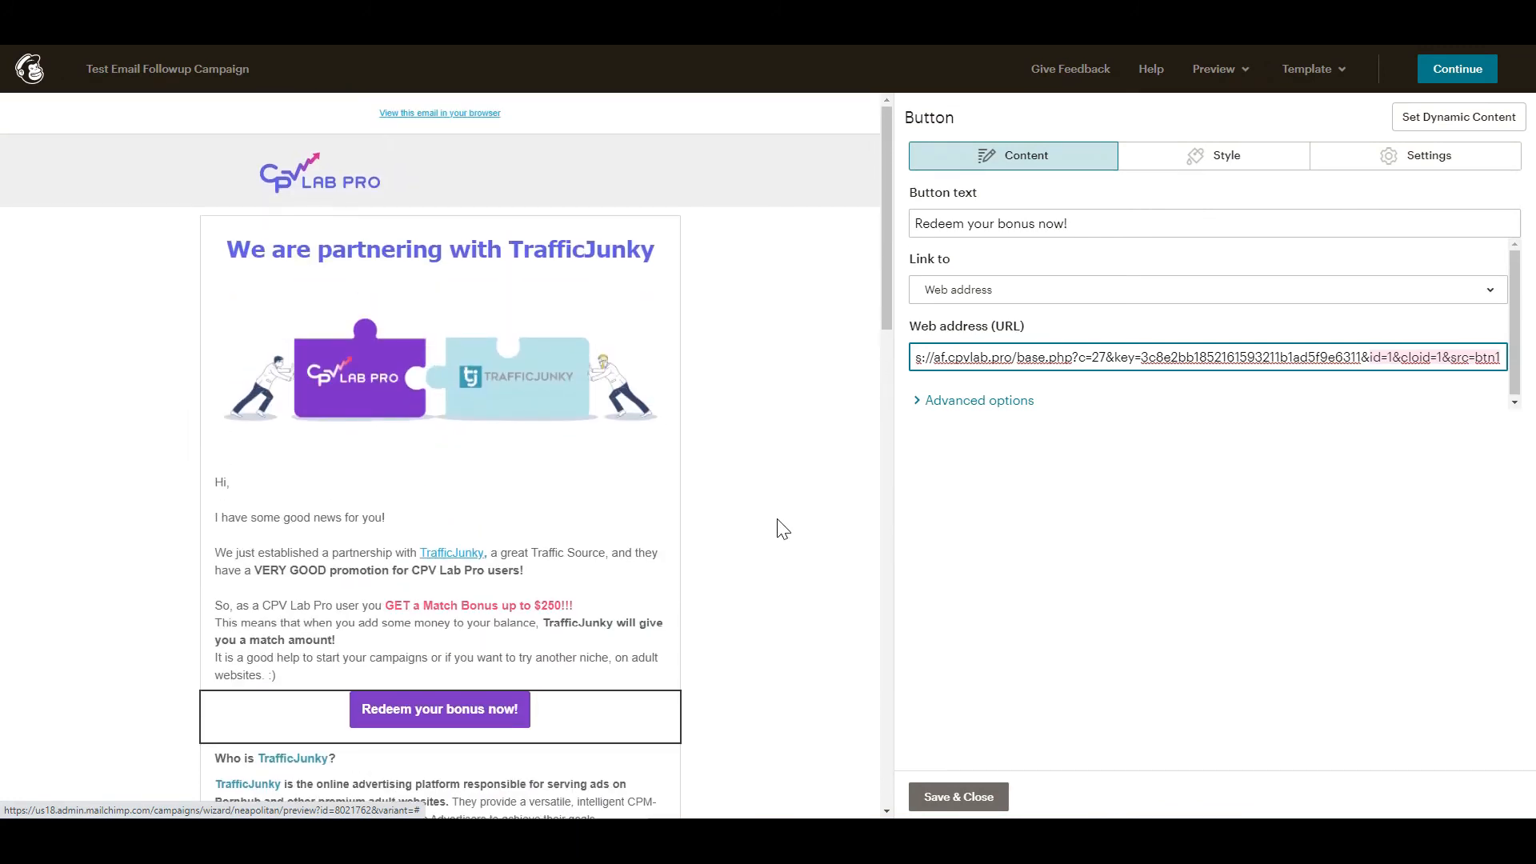
- Switch to the Visitor Stats page in CPV Lab Pro and review TJ Campaign's last-month chart and Incoming Visitors table
{"action": "left_click", "coordinate": [778, 520]}
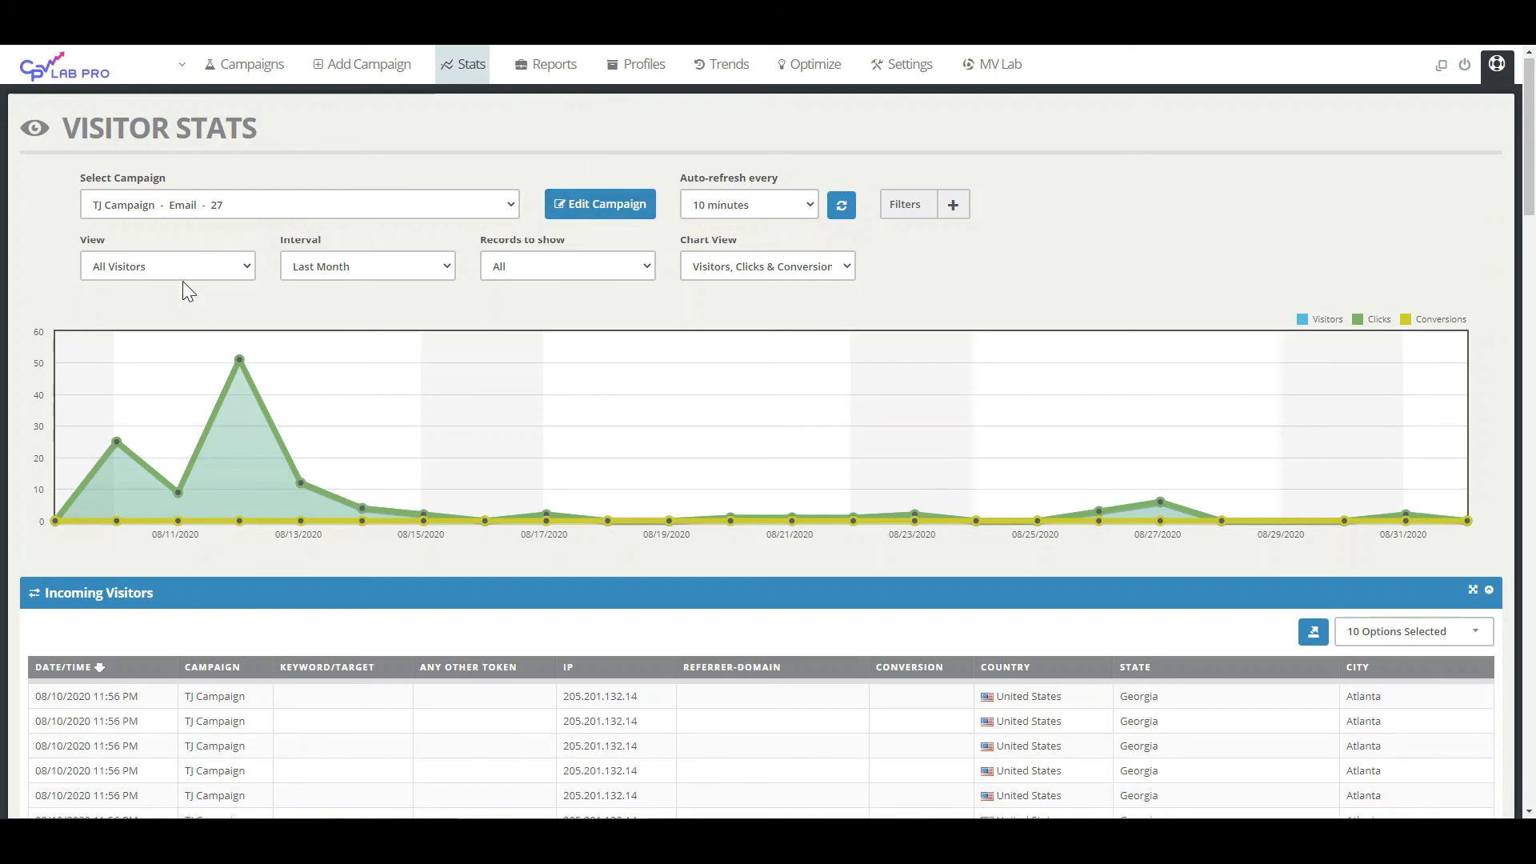
{"action": "scroll", "coordinate": [240, 497], "scroll_direction": "down", "scroll_amount": 3}
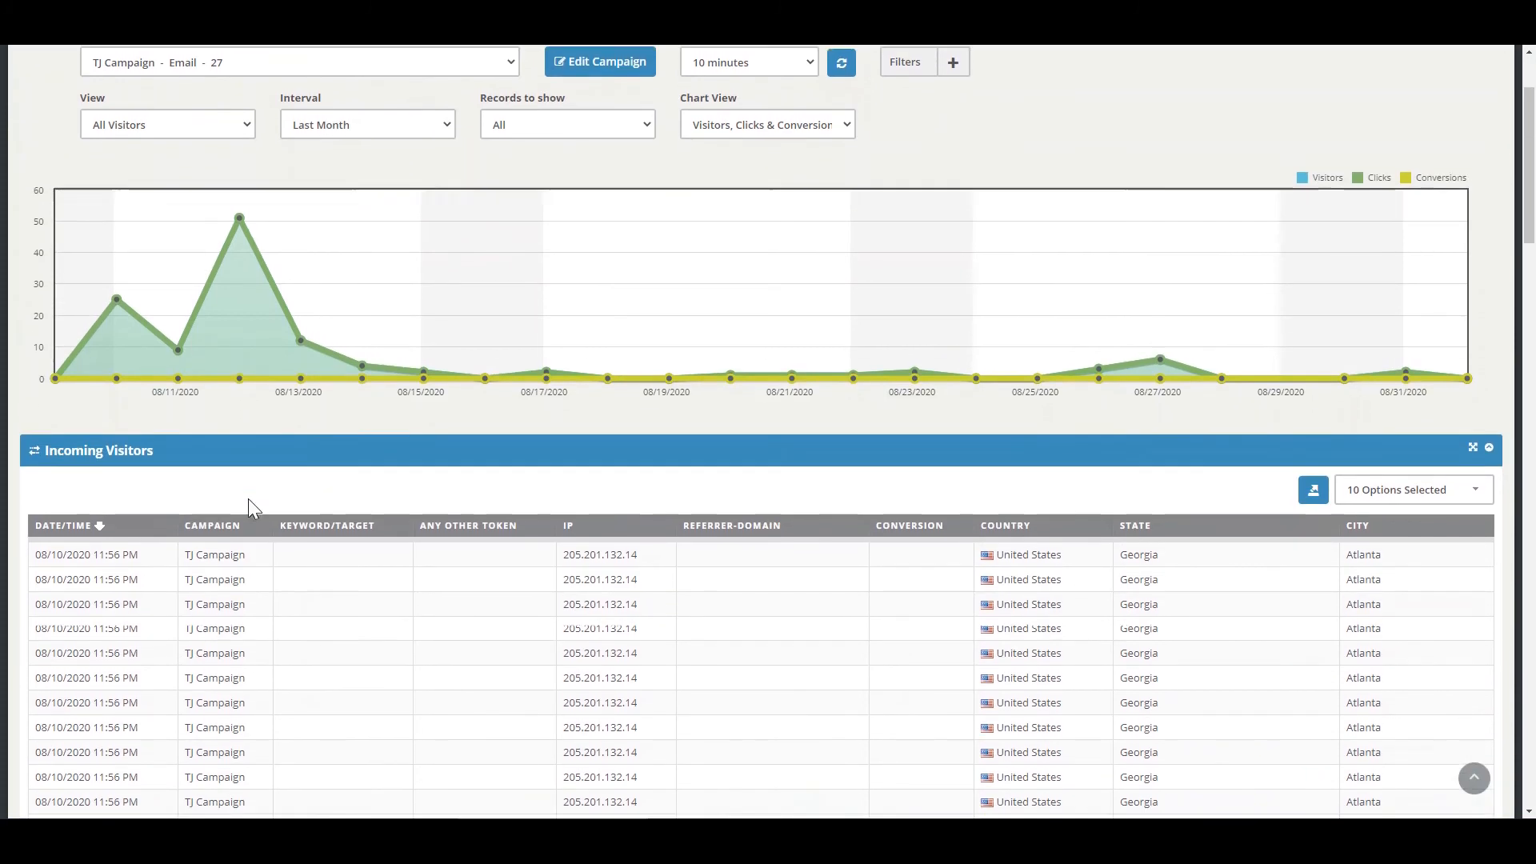
{"action": "scroll", "coordinate": [537, 487], "scroll_direction": "down", "scroll_amount": 2}
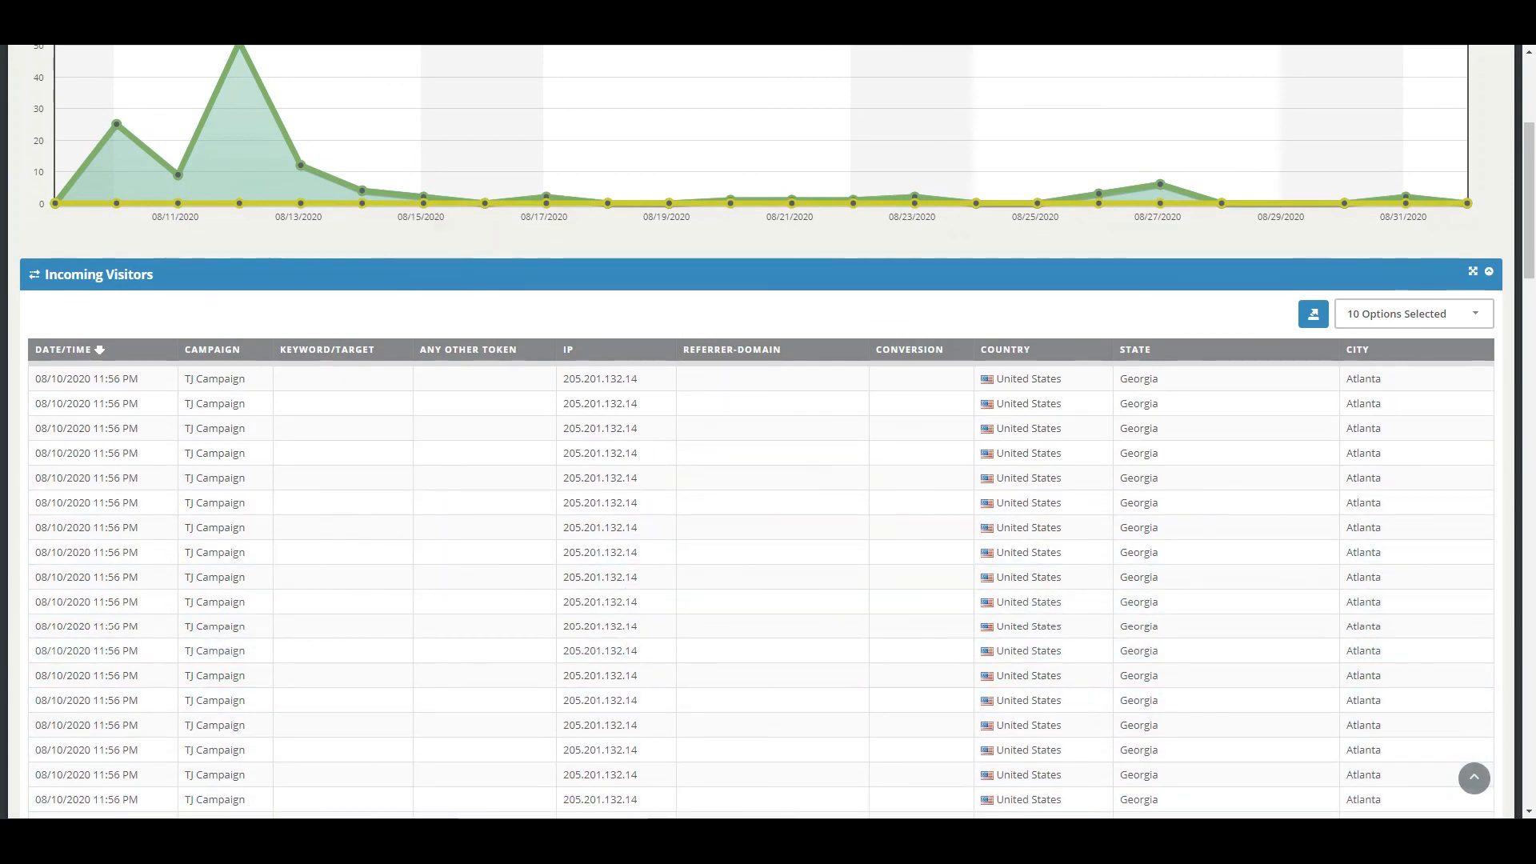
- Open the Campaign Stats page for TJ Campaign and review the clicks and CTR per source under Email Performance, plus the Offer Performance table
{"action": "left_click", "coordinate": [168, 16]}
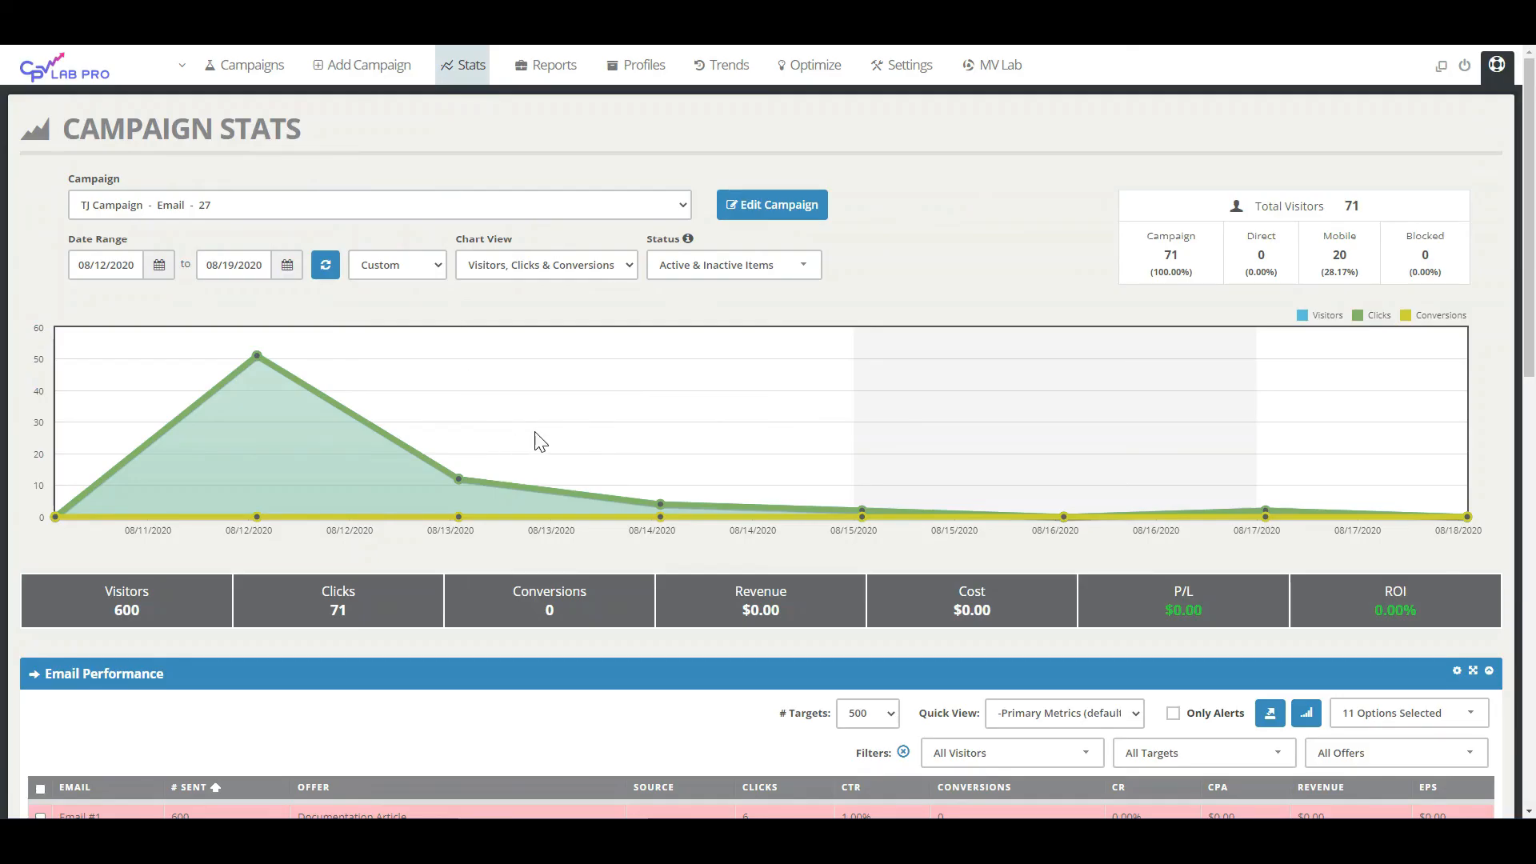
{"action": "scroll", "coordinate": [535, 433], "scroll_direction": "down", "scroll_amount": 4}
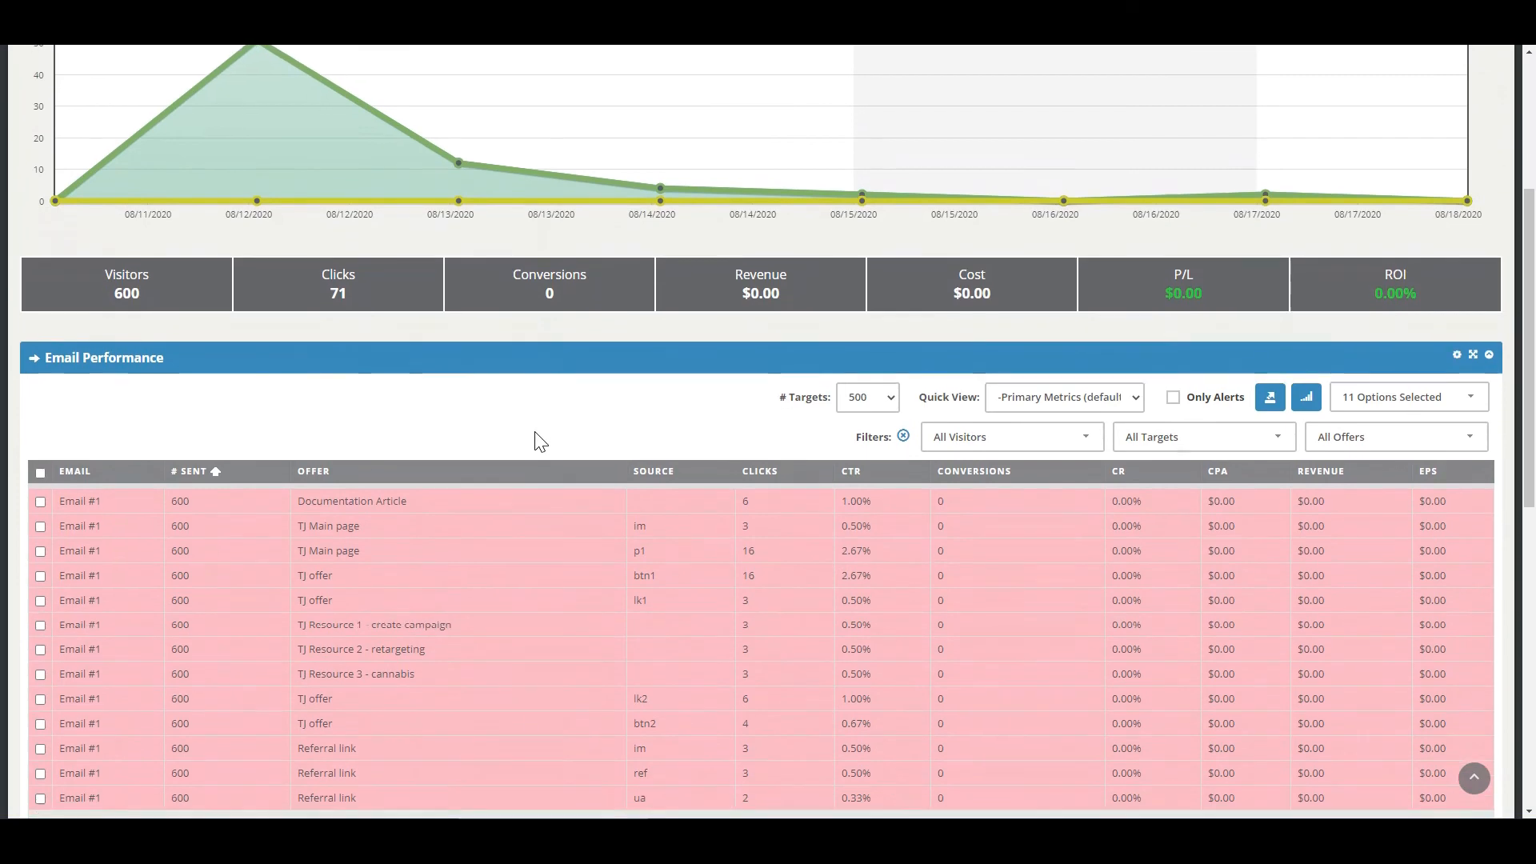
{"action": "scroll", "coordinate": [541, 442], "scroll_direction": "down", "scroll_amount": 1}
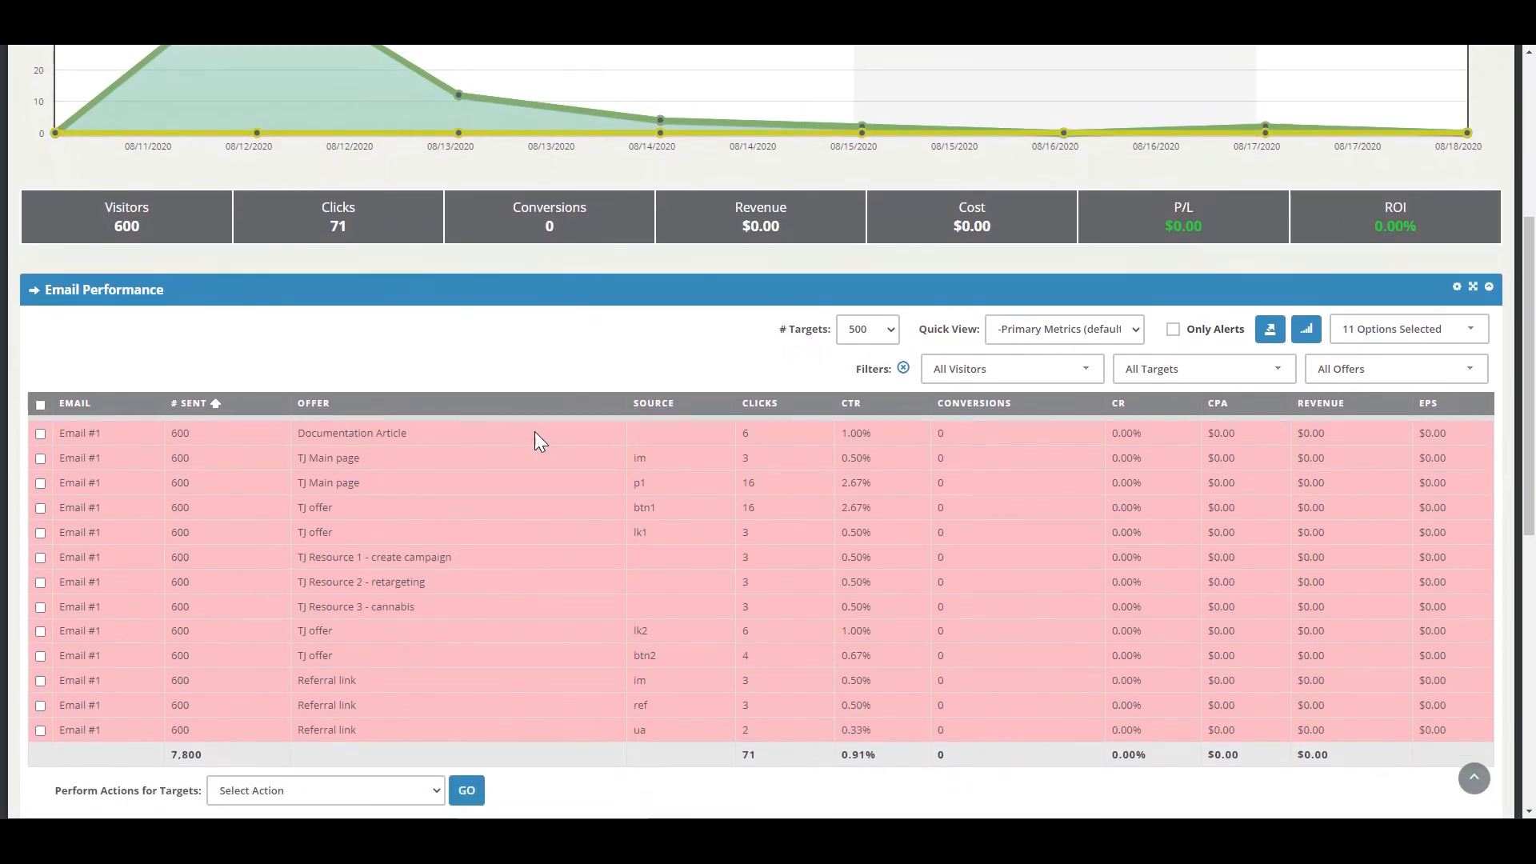
{"action": "scroll", "coordinate": [538, 441], "scroll_direction": "down", "scroll_amount": 2}
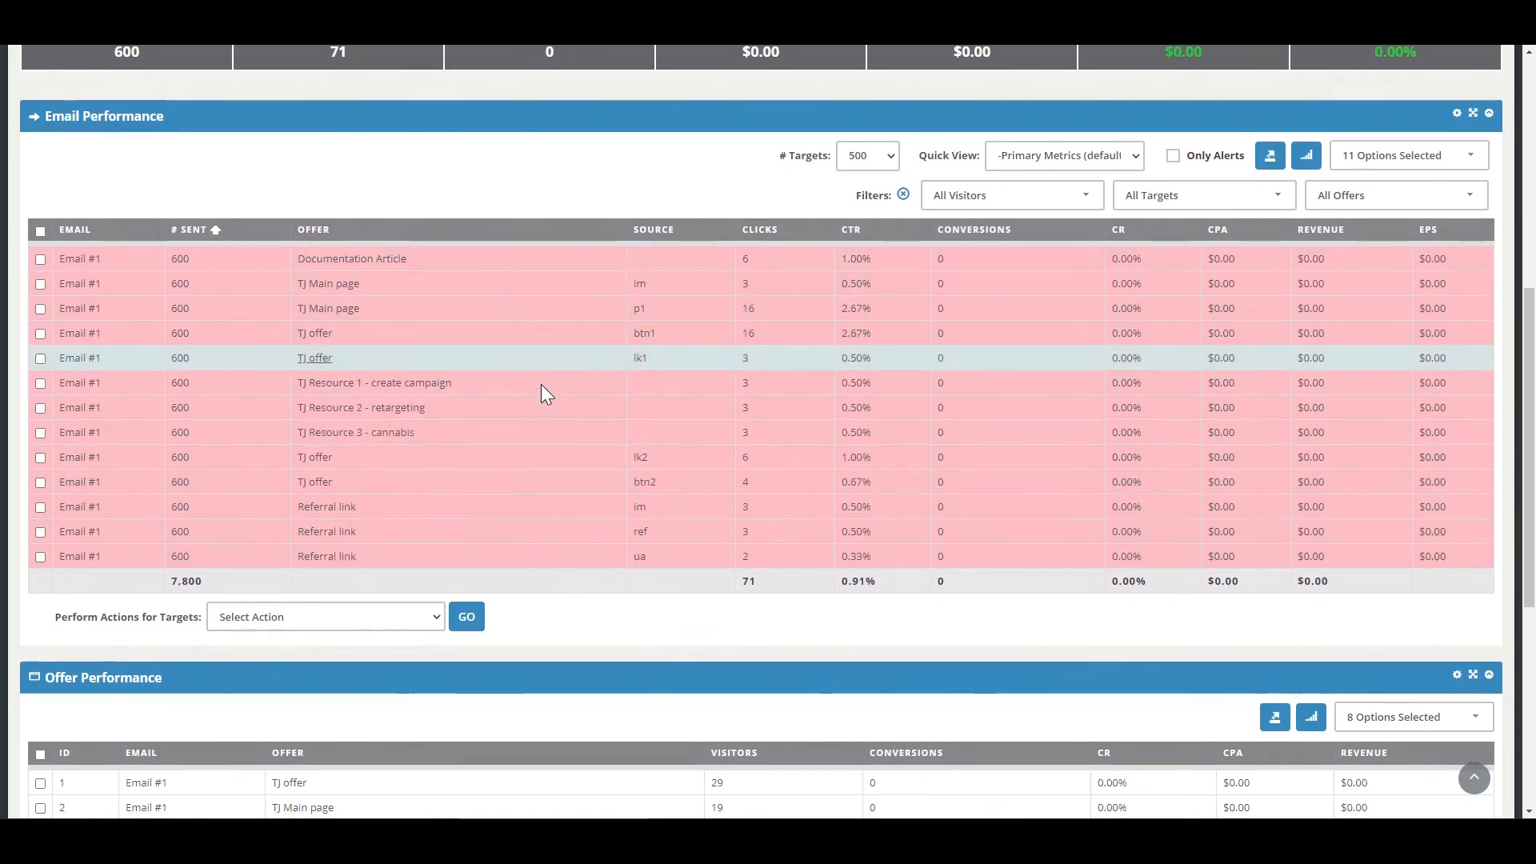
{"action": "scroll", "coordinate": [546, 577], "scroll_direction": "down", "scroll_amount": 1}
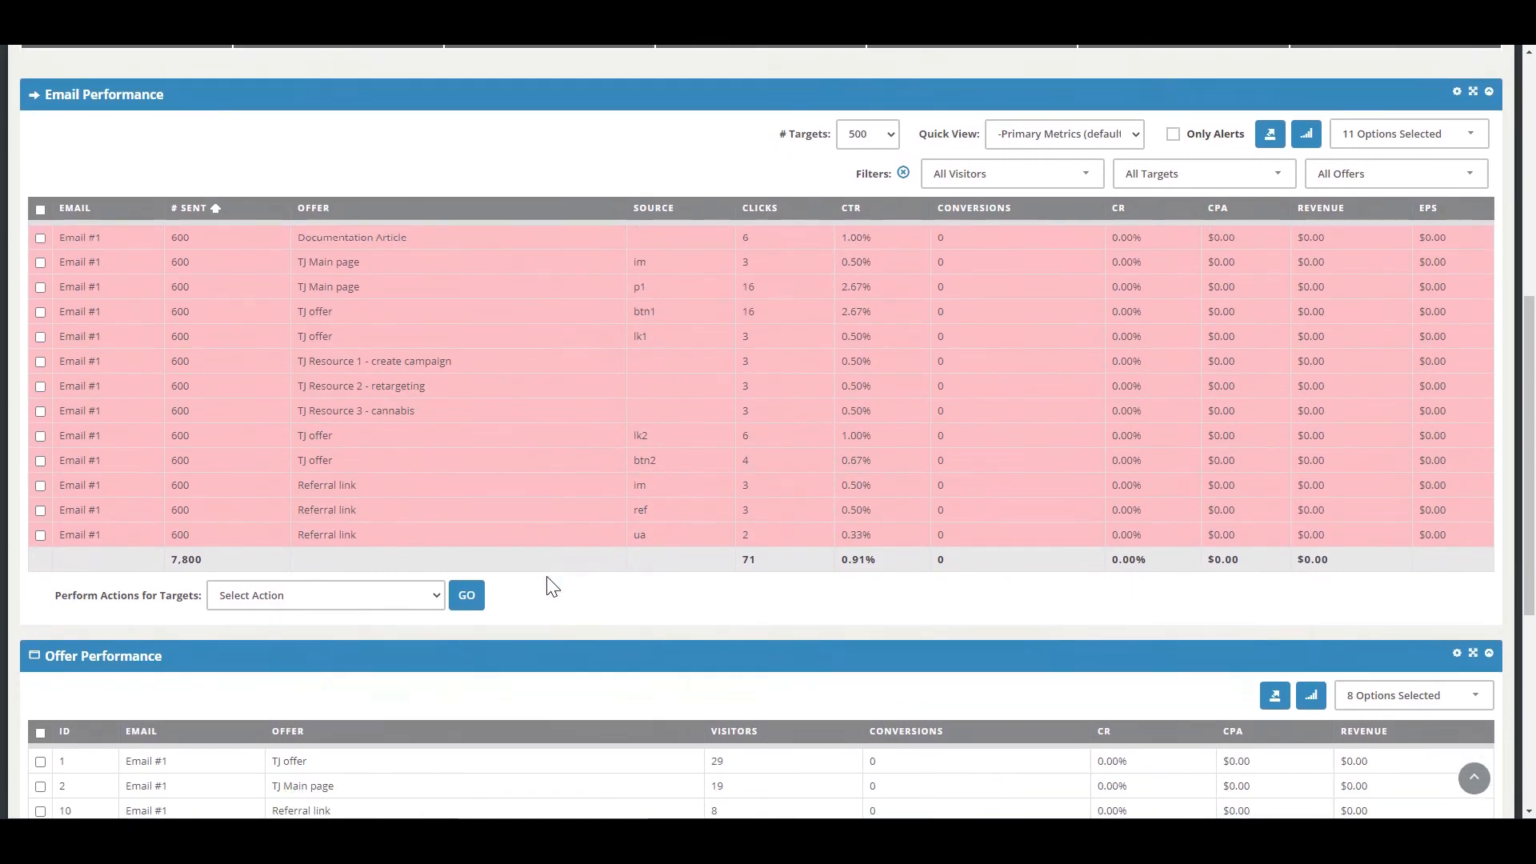
{"action": "scroll", "coordinate": [545, 582], "scroll_direction": "down", "scroll_amount": 3}
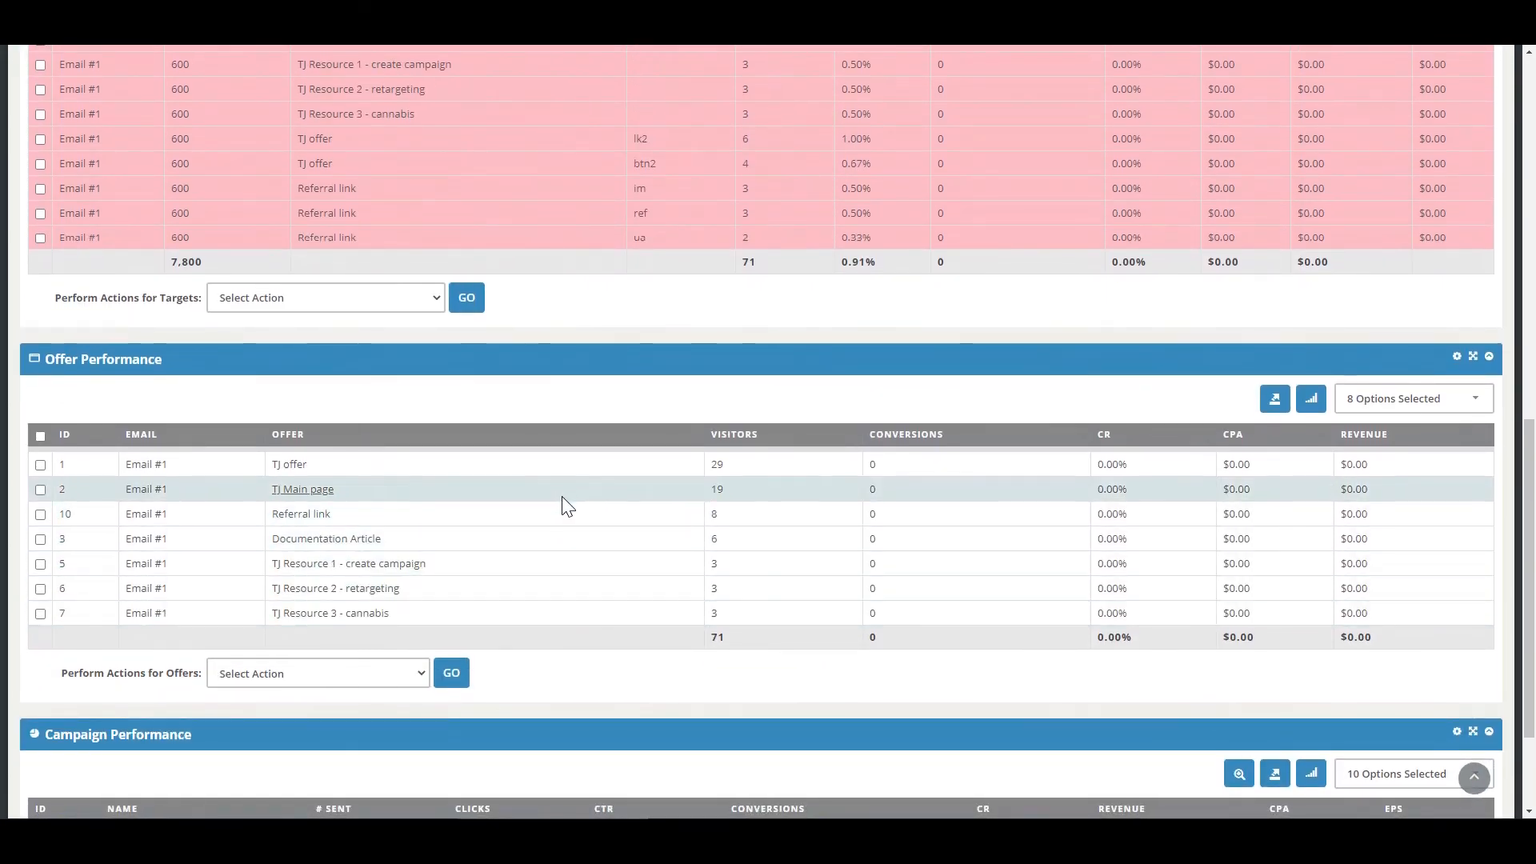